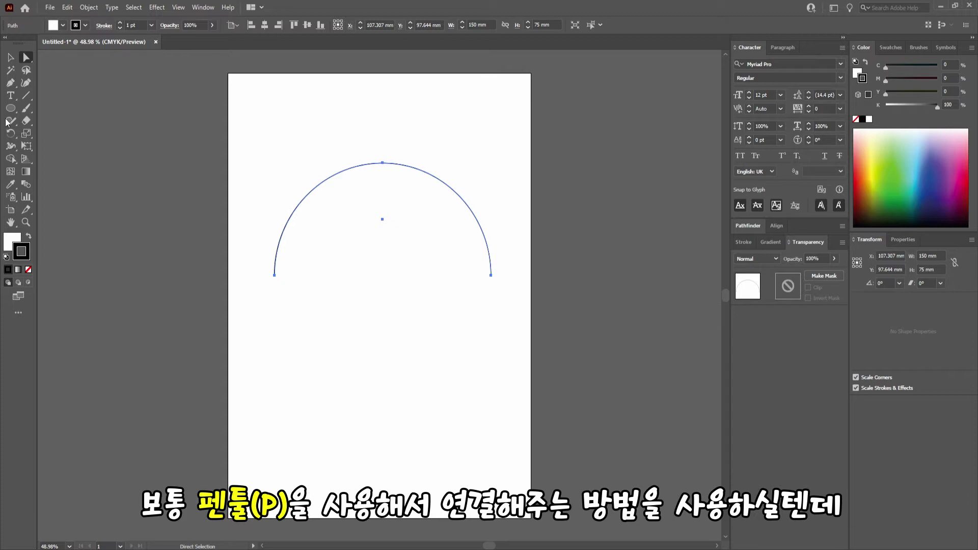
Connect the semicircular arc's two open endpoints with a straight Pen tool segment.
left_click(10, 83)
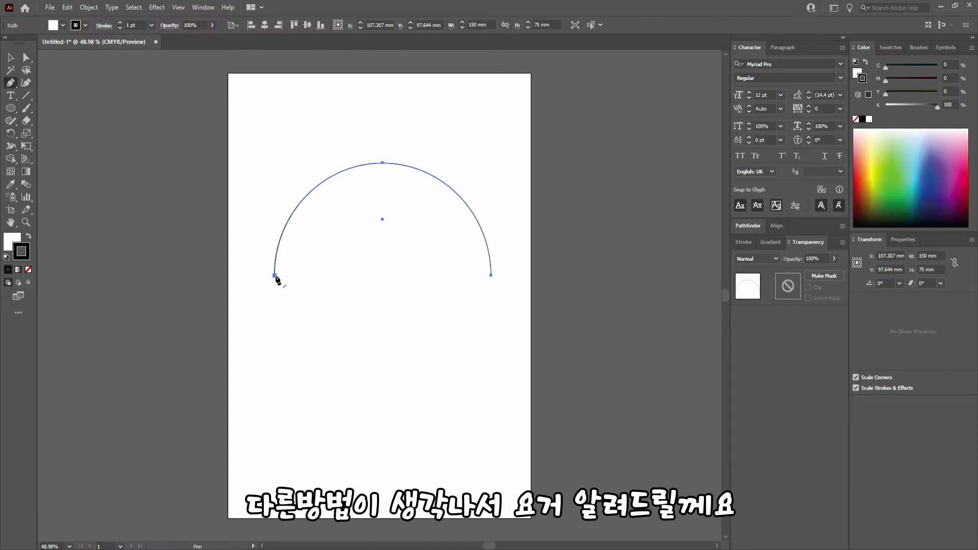
left_click(275, 275)
left_click(492, 275)
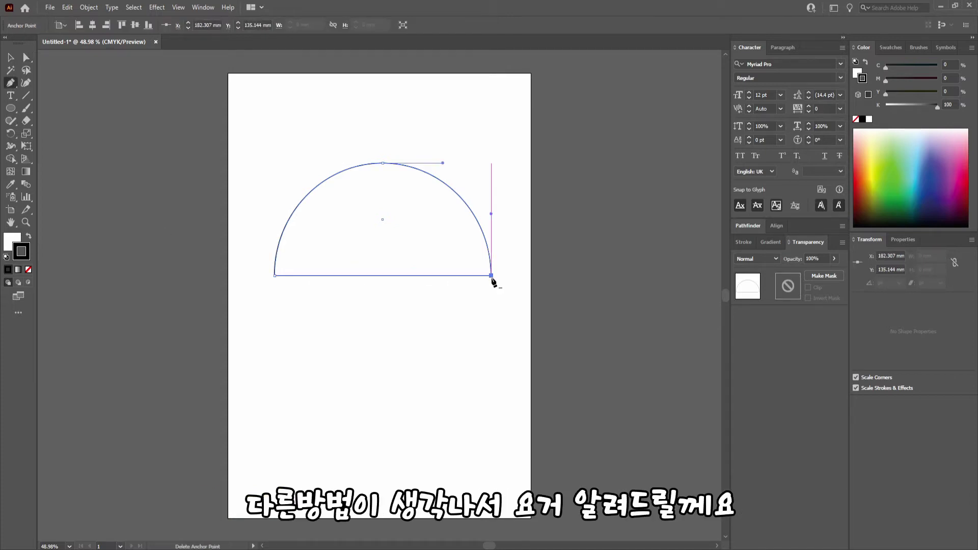
key("v")
left_click(463, 330)
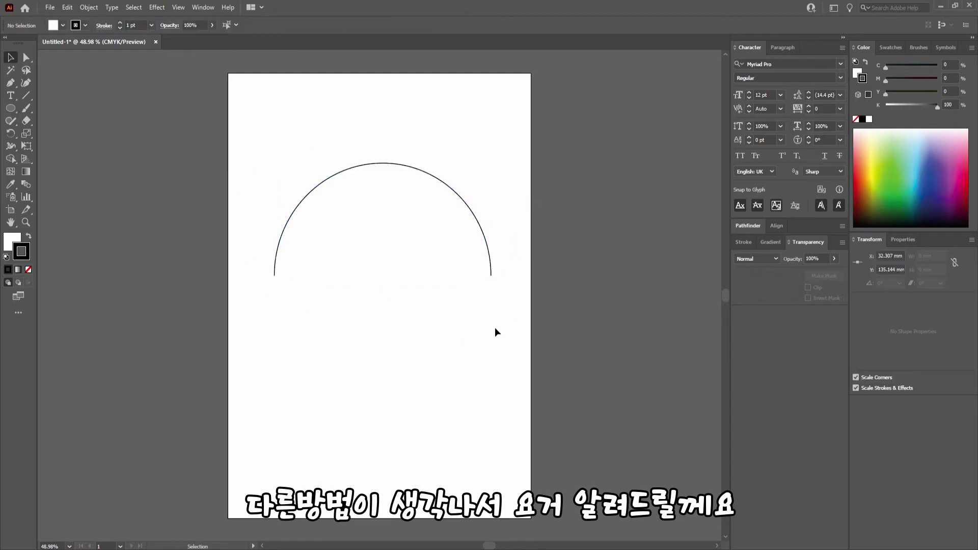
Close the semicircular arc with a straight base by applying Join to the whole path.
left_click_drag(494, 329, 245, 143)
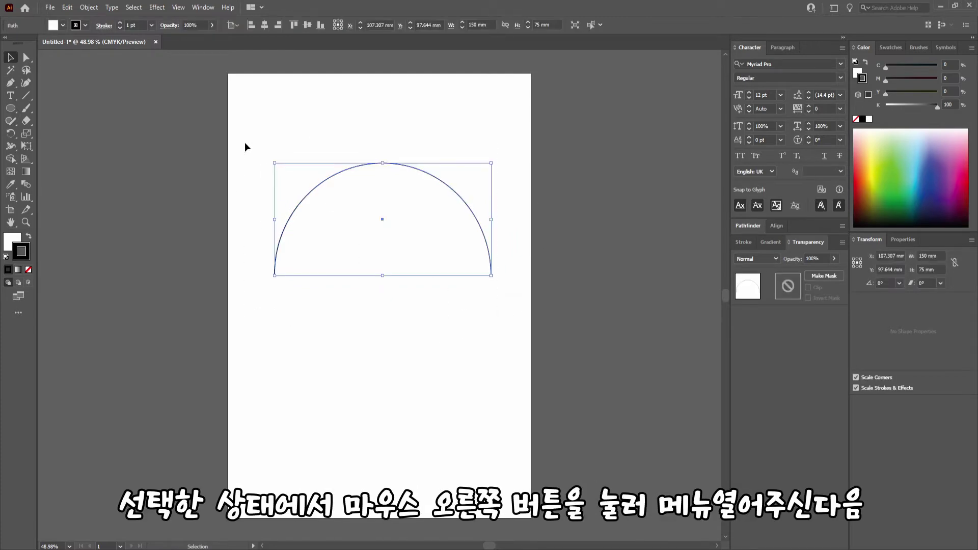
right_click(426, 228)
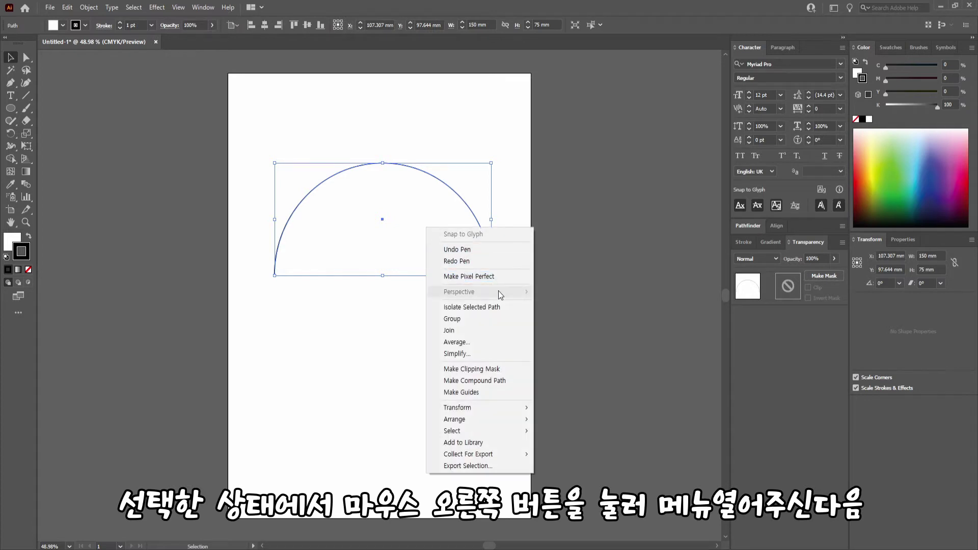
left_click(486, 331)
left_click(464, 331)
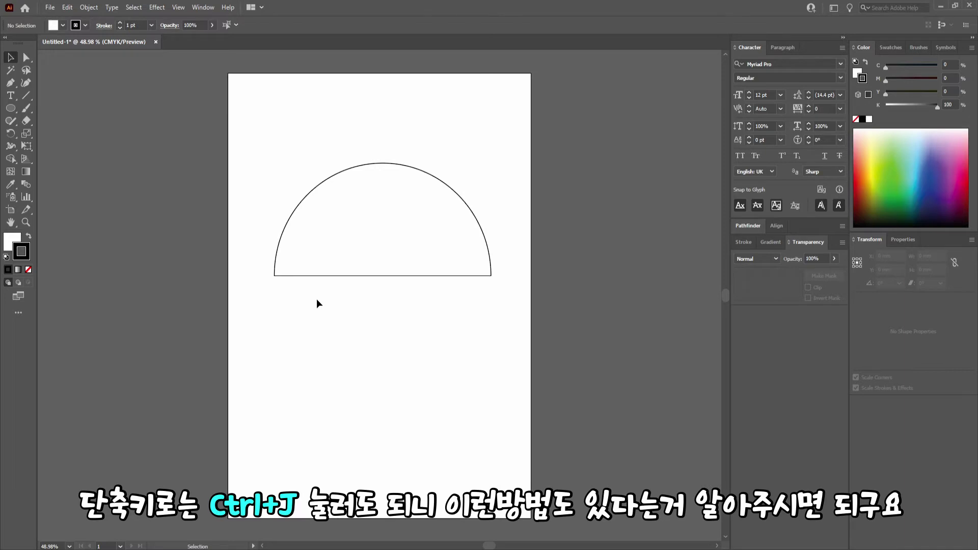
Draw an irregular six-point path with the Pen tool below the semicircle, leaving its upper edge open.
key("p")
left_click(350, 342)
left_click(319, 376)
left_click(345, 407)
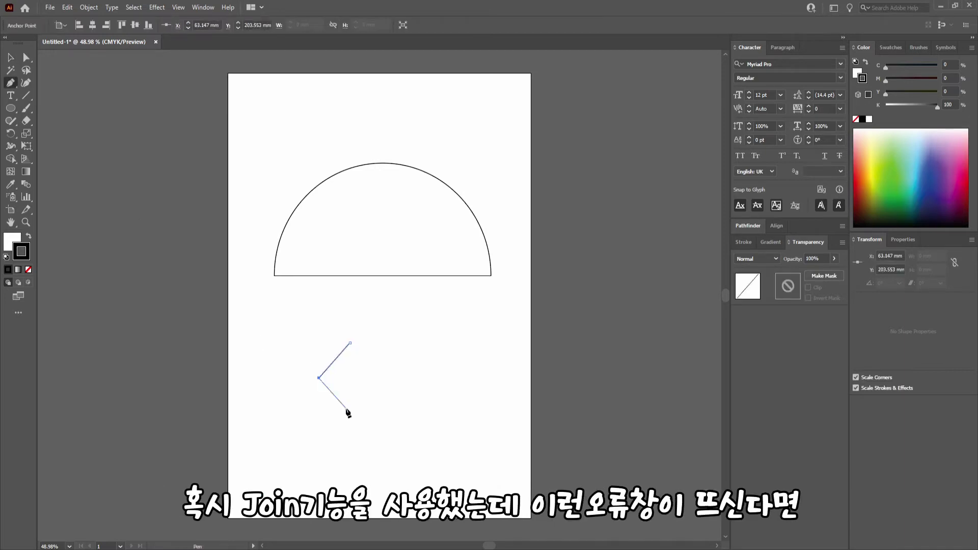
left_click(406, 408)
left_click(424, 376)
left_click(400, 343)
left_click(349, 342)
Try to join the open six-point path, dismissing any alert that appears.
right_click(407, 383)
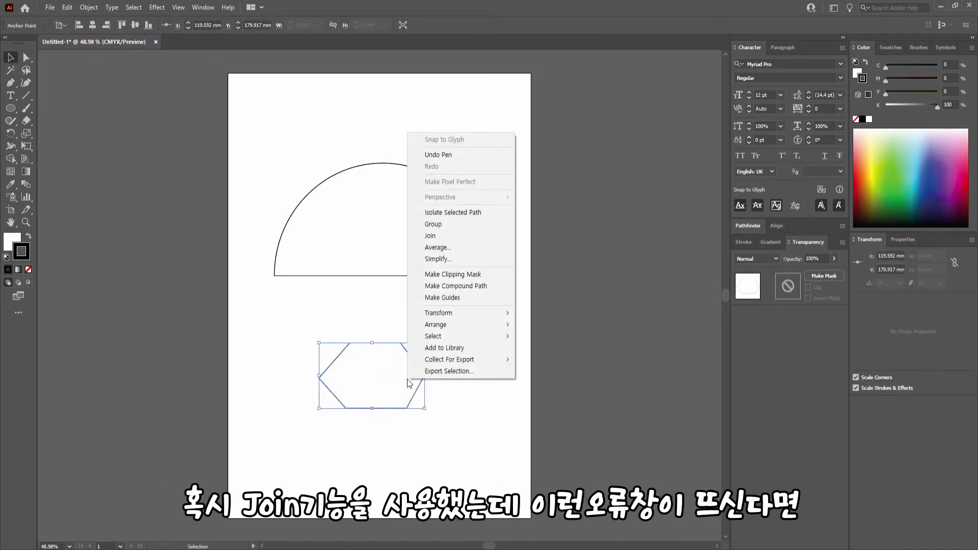
left_click(451, 235)
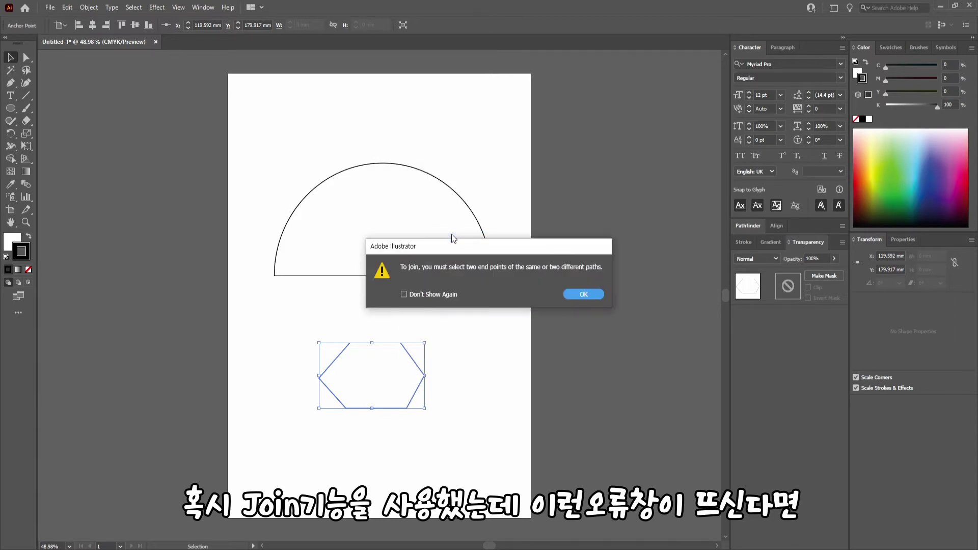
key("Return")
Select only the six-point path's two open endpoints and join them, and delete the closed hexagon.
left_click(27, 58)
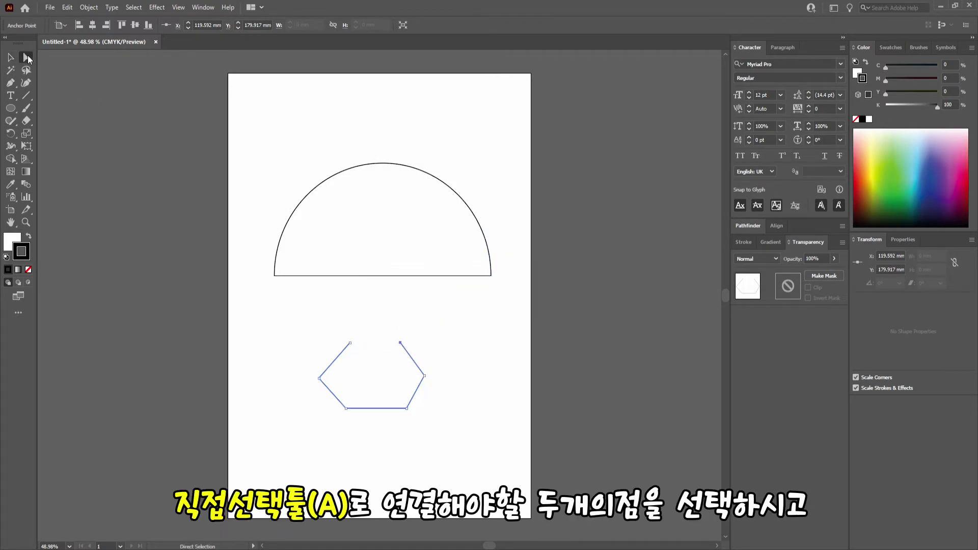
left_click_drag(335, 325, 357, 361)
left_click_drag(382, 326, 410, 356)
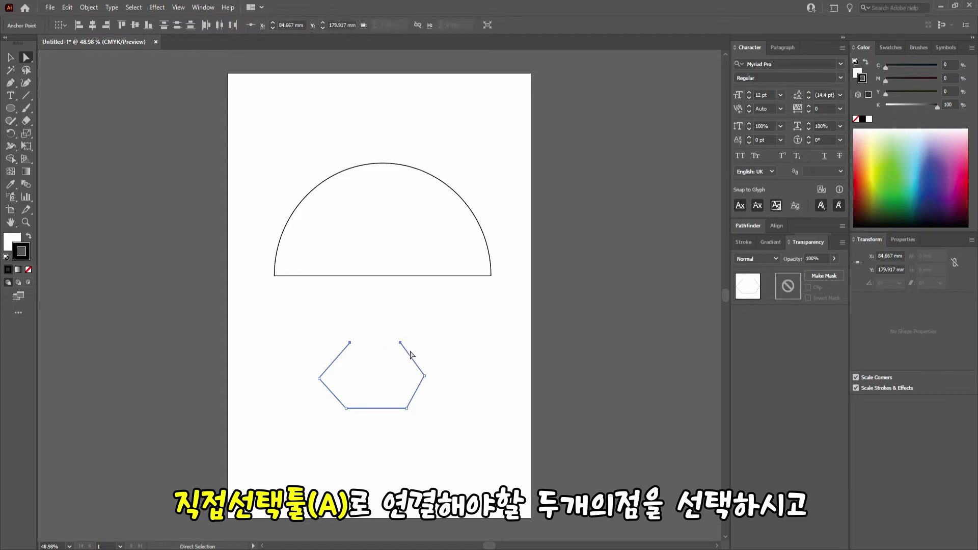
right_click(398, 356)
left_click(456, 213)
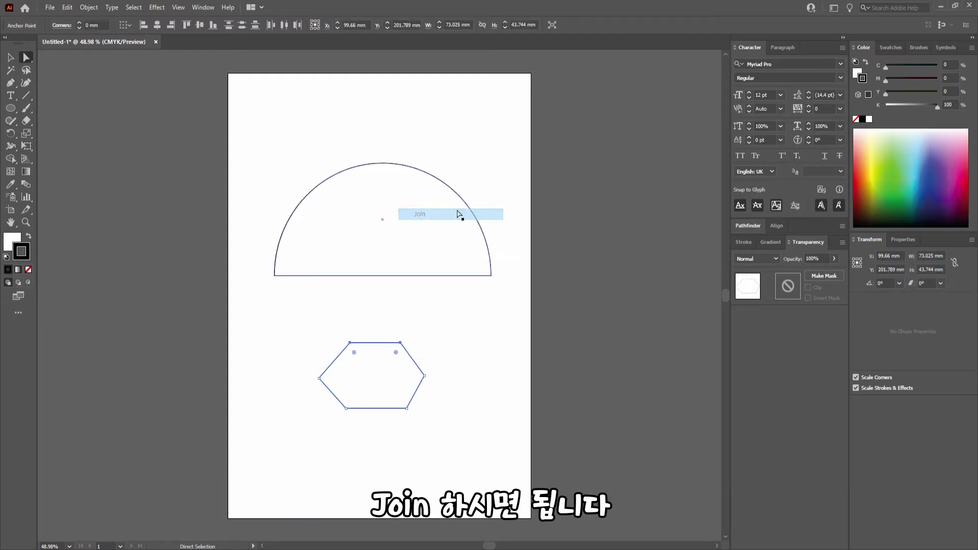
key("v")
key("Delete")
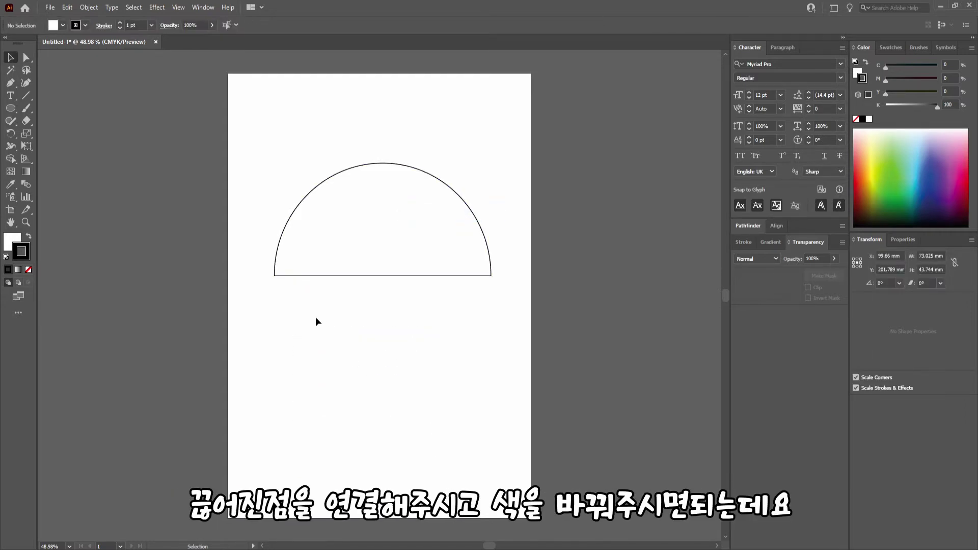
Remove the semicircle's stroke and fill it with yellow at Y 100%.
left_click_drag(452, 273, 306, 153)
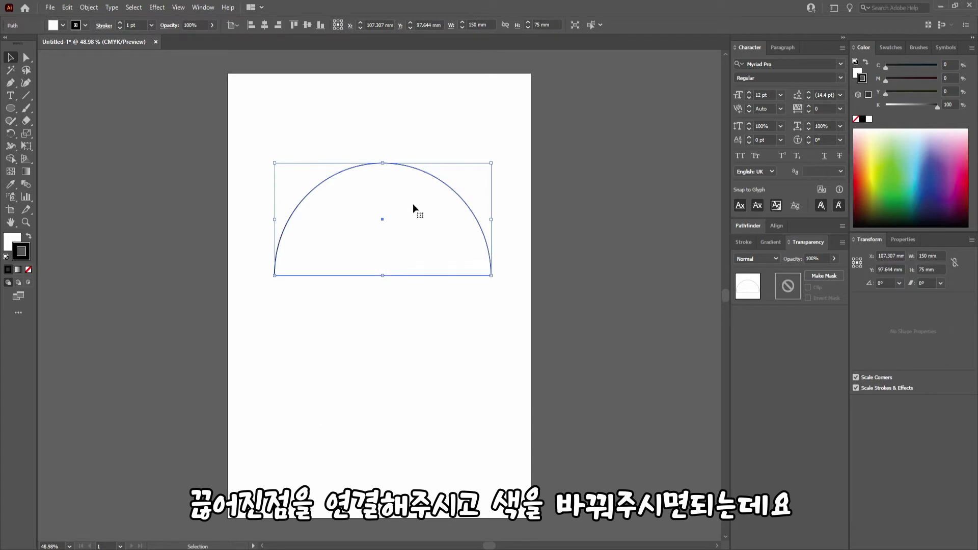
left_click(28, 269)
key("x")
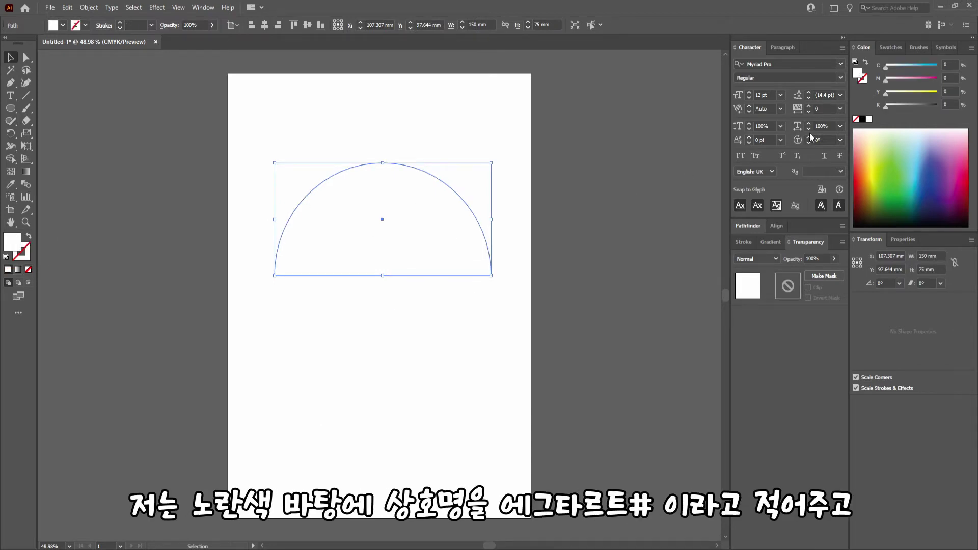
left_click(913, 94)
left_click_drag(915, 95, 937, 94)
left_click(594, 305)
Add the text 에그타르트# below the semicircle and scale it up to about 47 pt.
key("t")
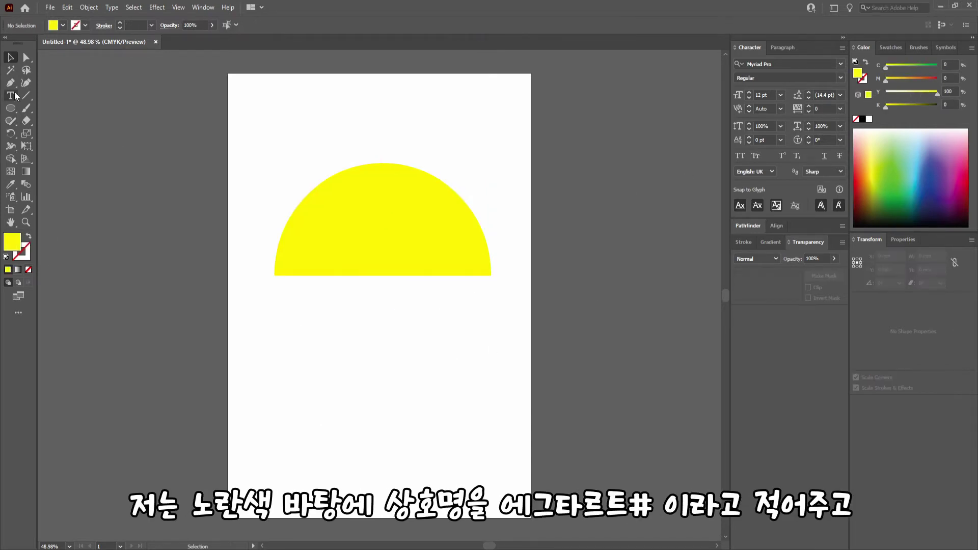
left_click(309, 332)
type("에그타르트#")
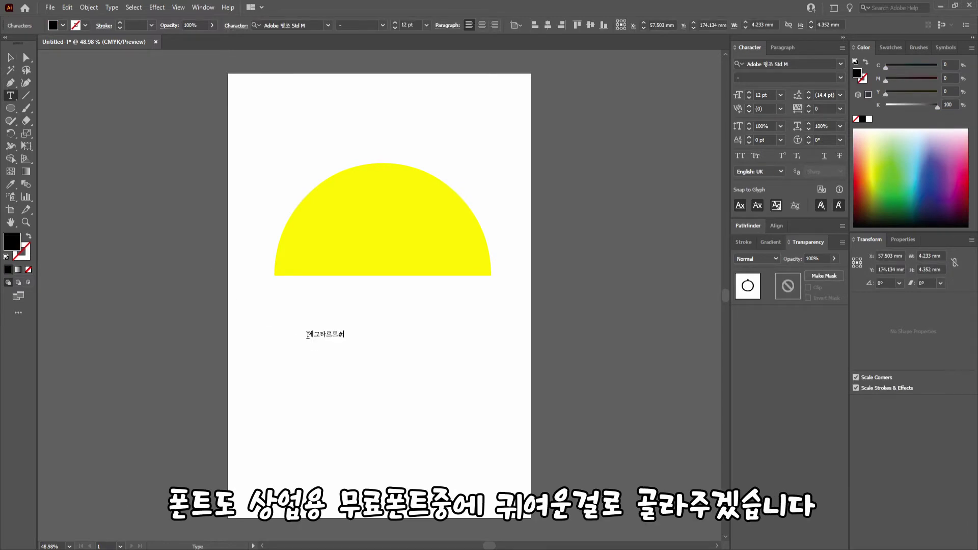
key("Escape")
left_click_drag(346, 339, 449, 397)
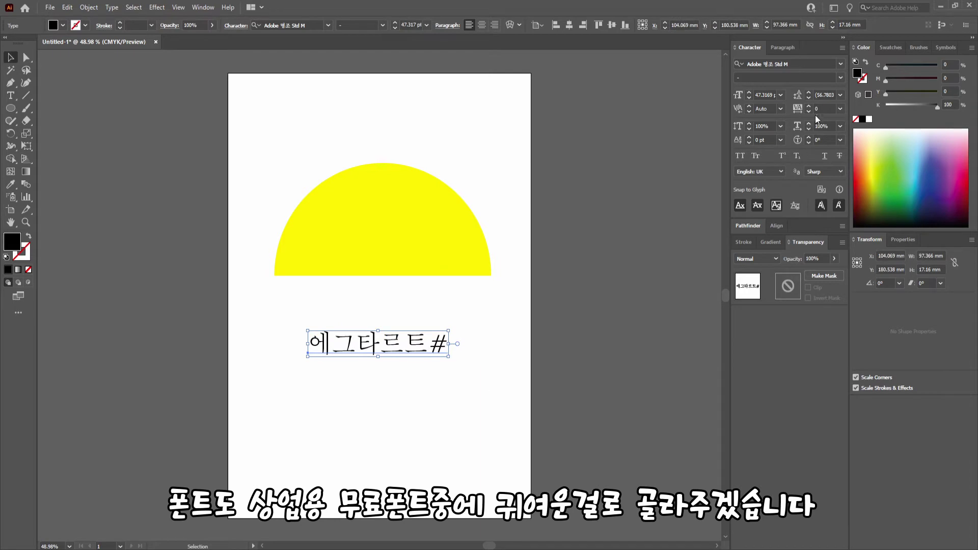
Set the sign text's font to 카페24 숑숑 and place it inside the semicircle near its base at about 52 pt.
left_click(841, 64)
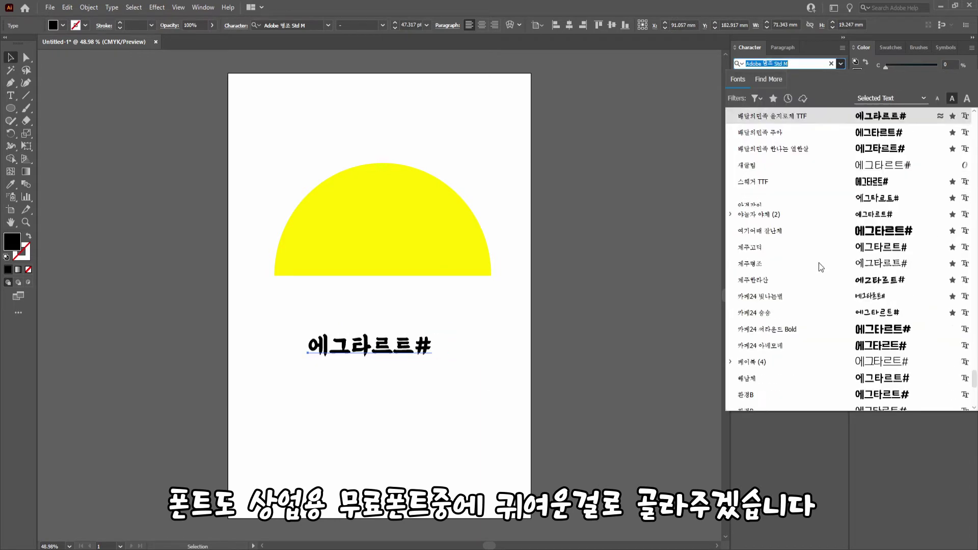
left_click(817, 309)
left_click_drag(416, 350, 445, 243)
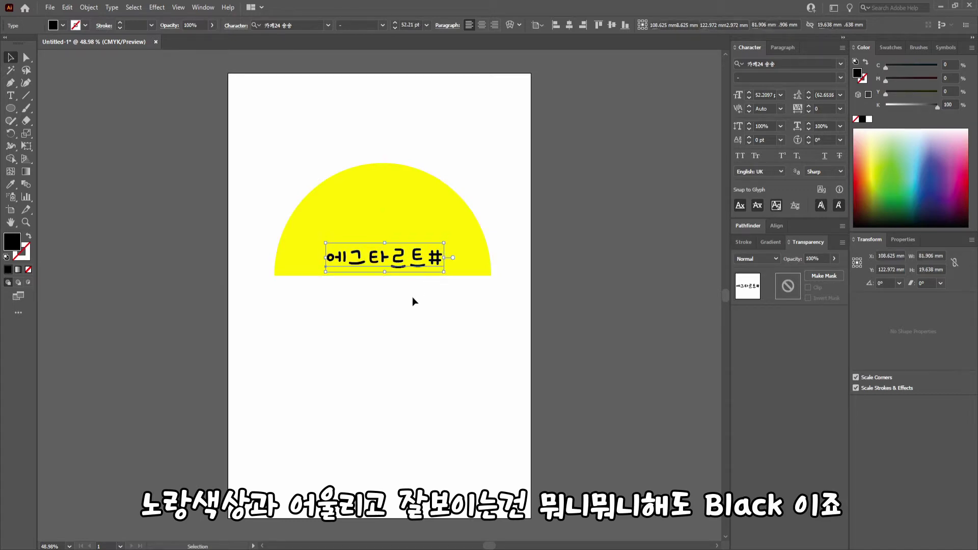
Center the text and the semicircle horizontally on each other and nudge the text slightly upward.
left_click_drag(392, 308, 359, 153)
left_click(264, 26)
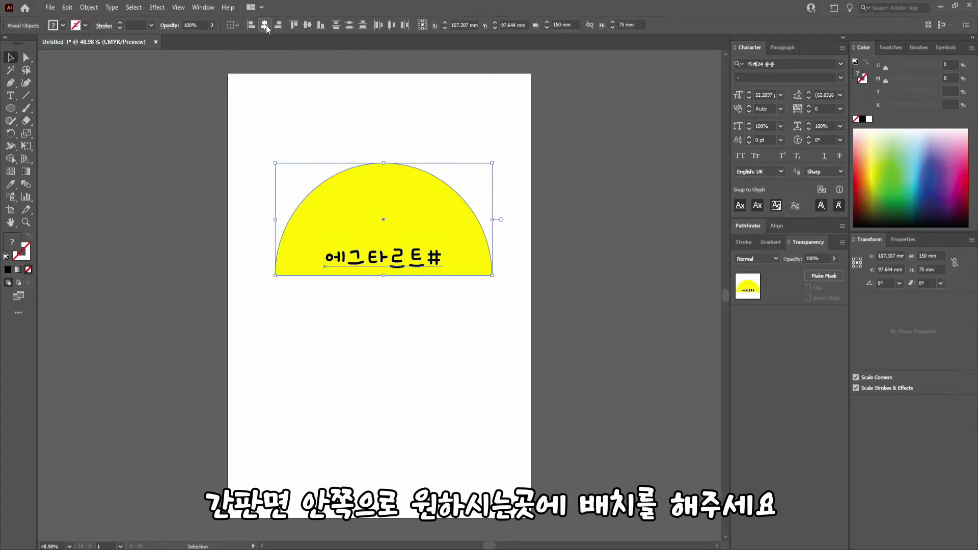
left_click(359, 125)
left_click_drag(391, 261, 391, 258)
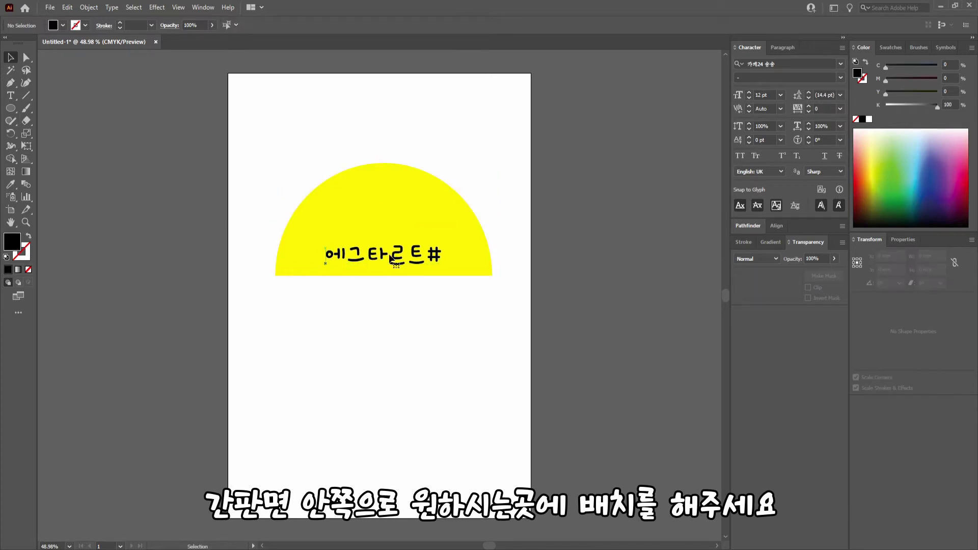
left_click(417, 316)
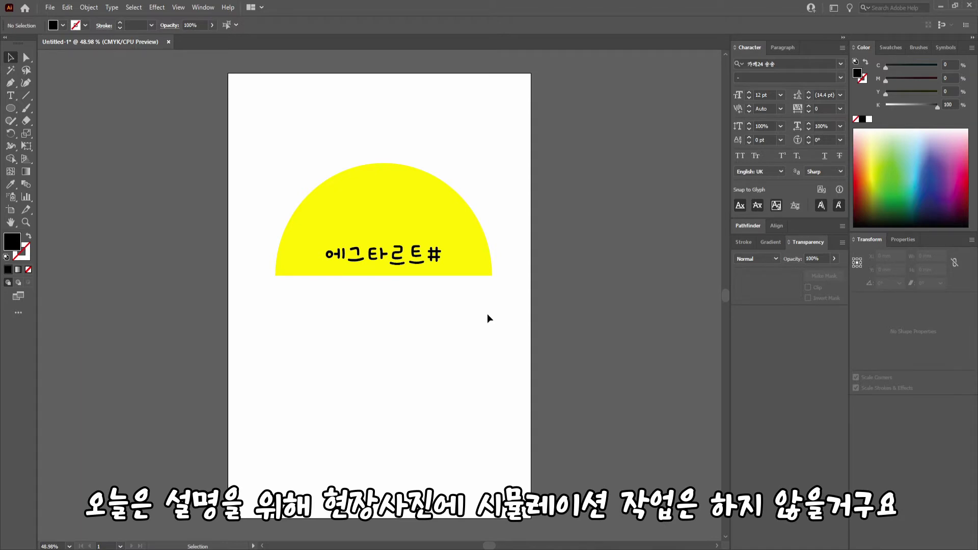
left_click(157, 7)
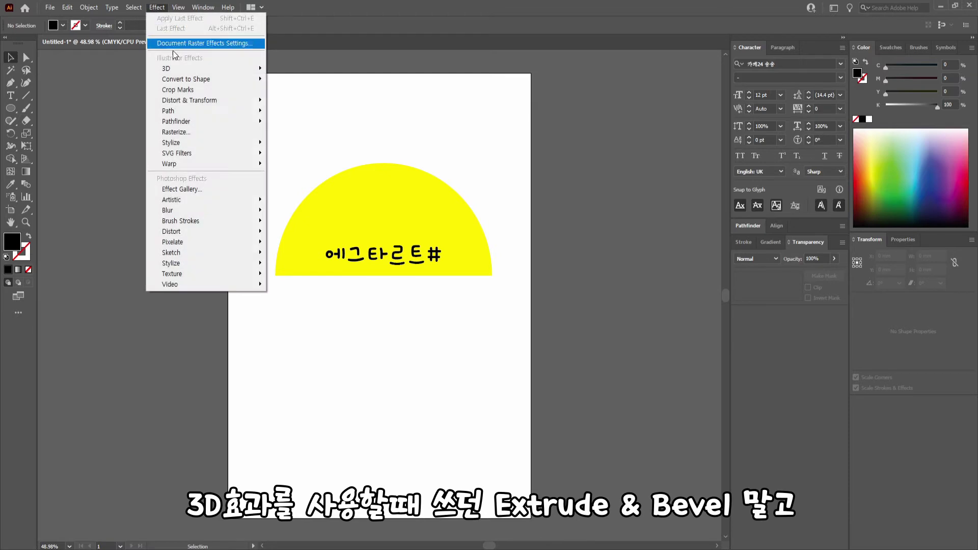
mouse_move(192, 74)
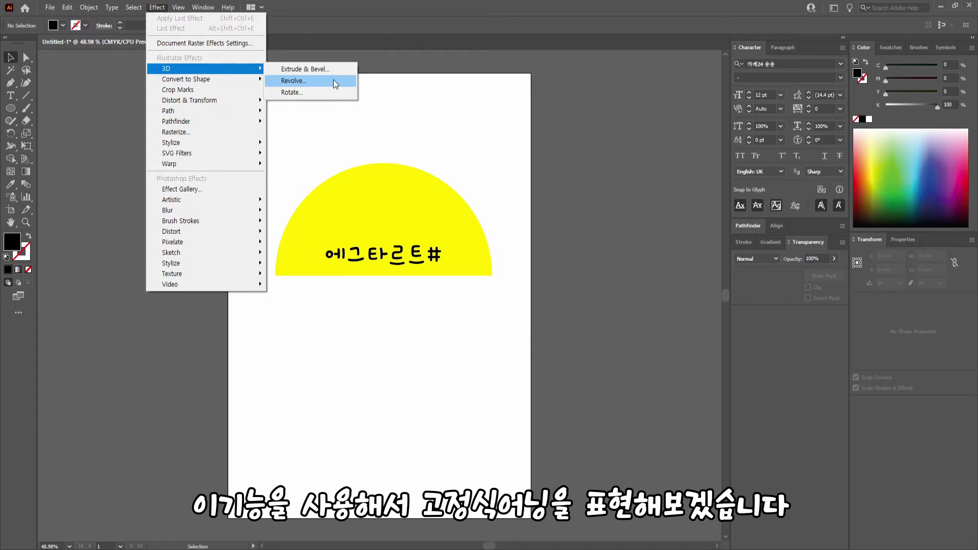
left_click(430, 96)
Create a 150 × 150 mm circle and position it below the yellow semicircle.
key("l")
left_click(322, 375)
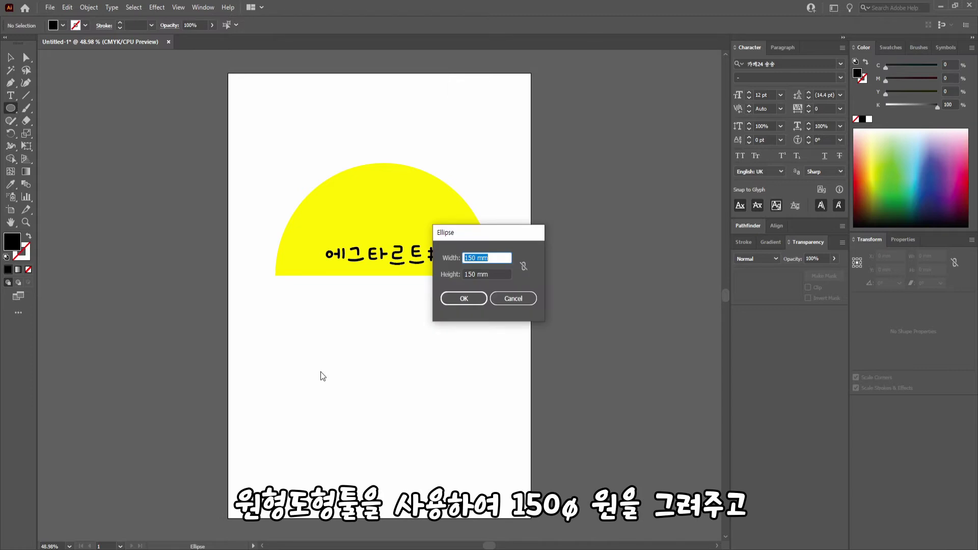
key("Return")
key("v")
left_click_drag(427, 358, 377, 292)
Give the circle no fill and a yellow stroke with Y set to 100%.
left_click(855, 118)
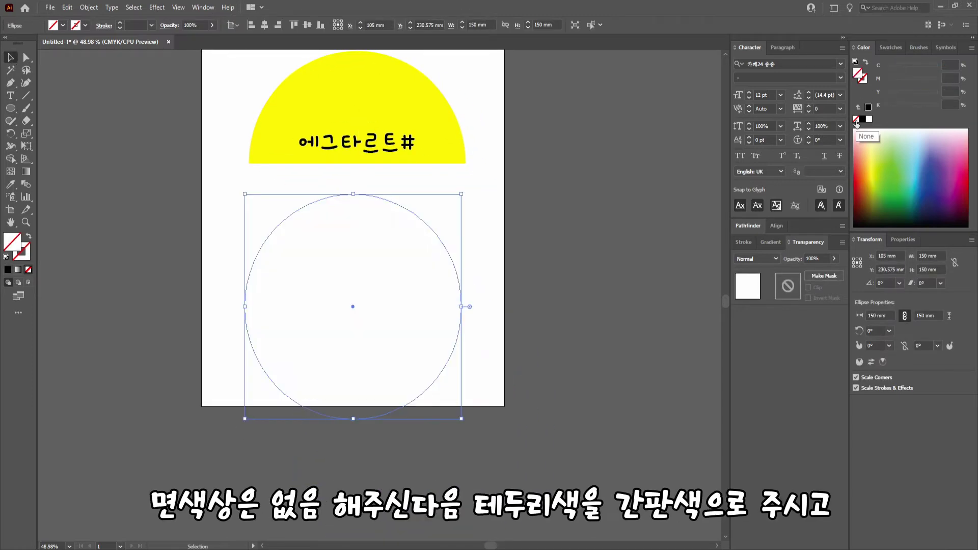
left_click(863, 81)
left_click(950, 92)
type("100")
key("Return")
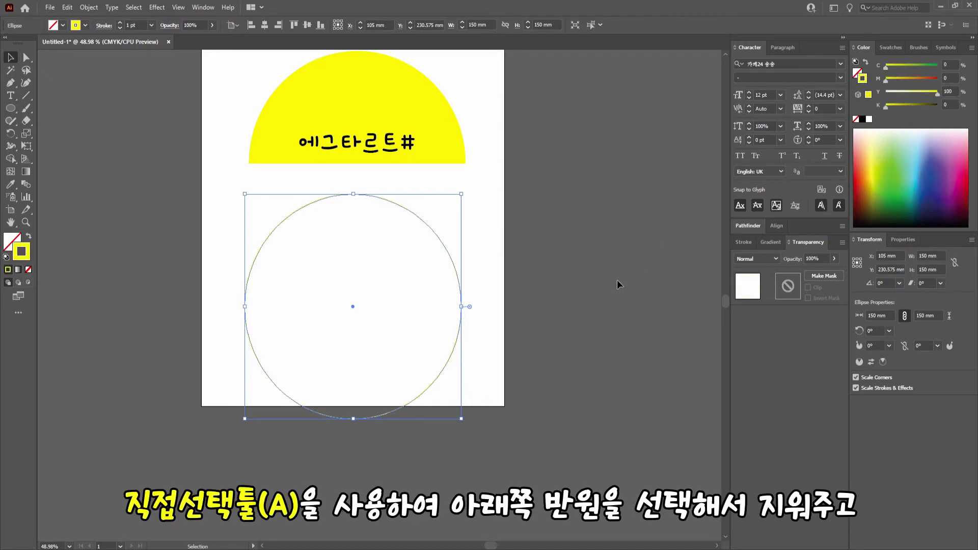
Delete the circle's lower half and its upper-right quarter, keeping only the upper-left quarter arc.
key("a")
left_click(442, 470)
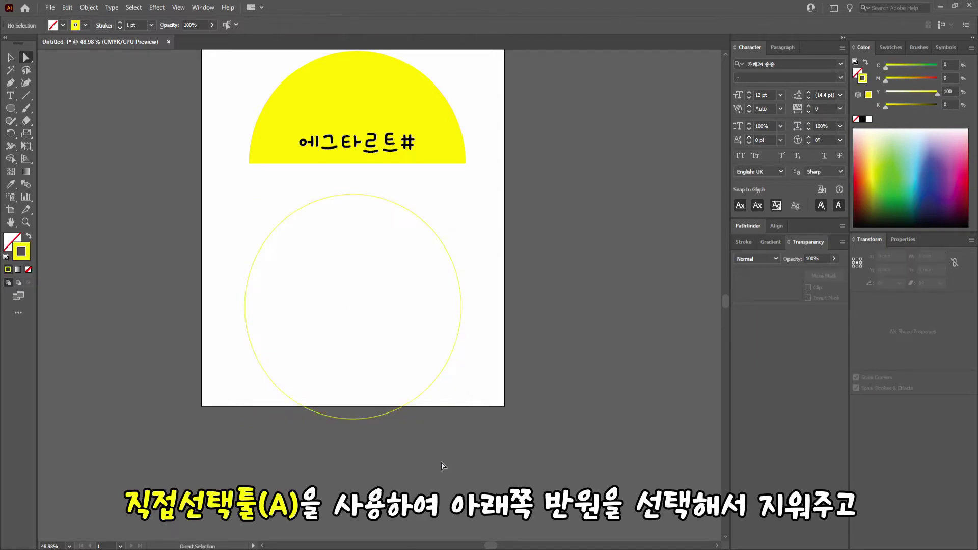
left_click_drag(446, 408, 245, 389)
key("Delete")
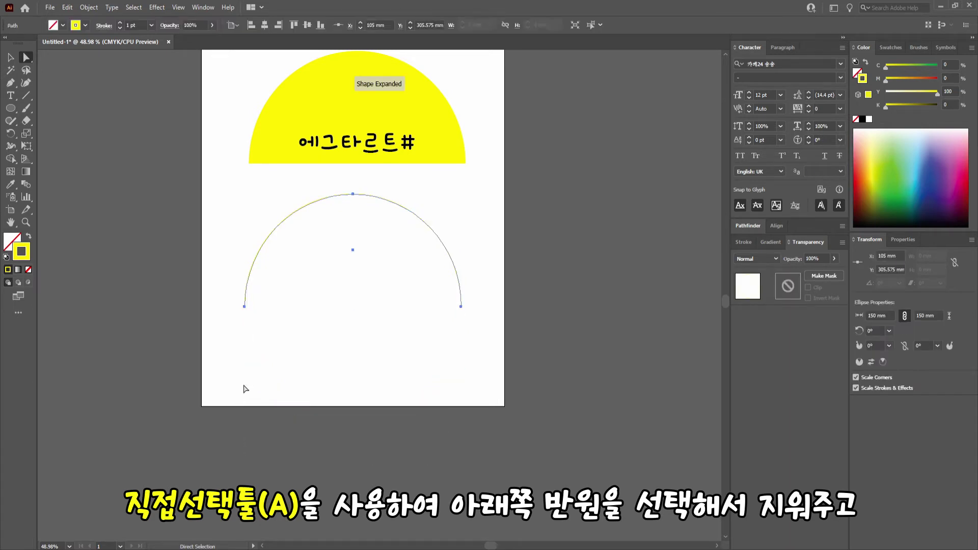
left_click(393, 386)
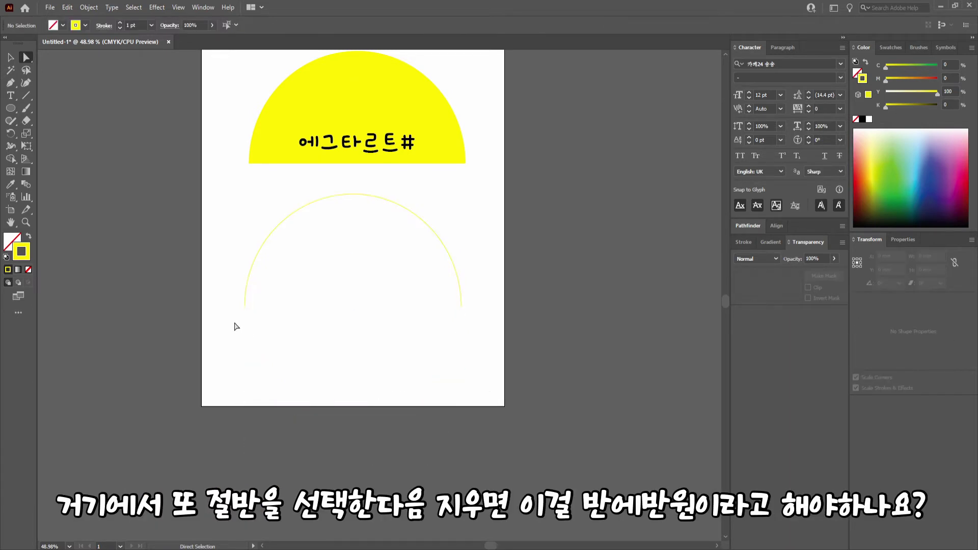
left_click_drag(481, 349, 406, 224)
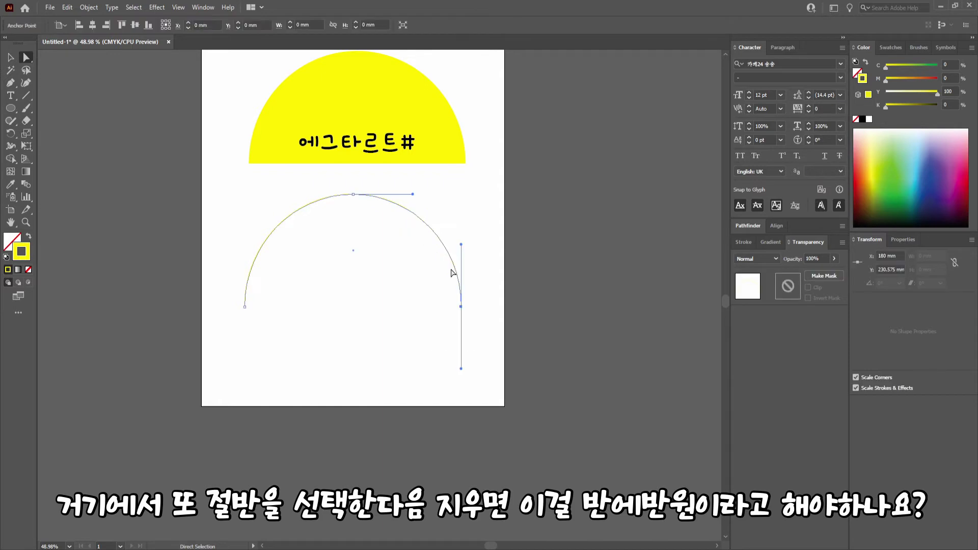
key("Delete")
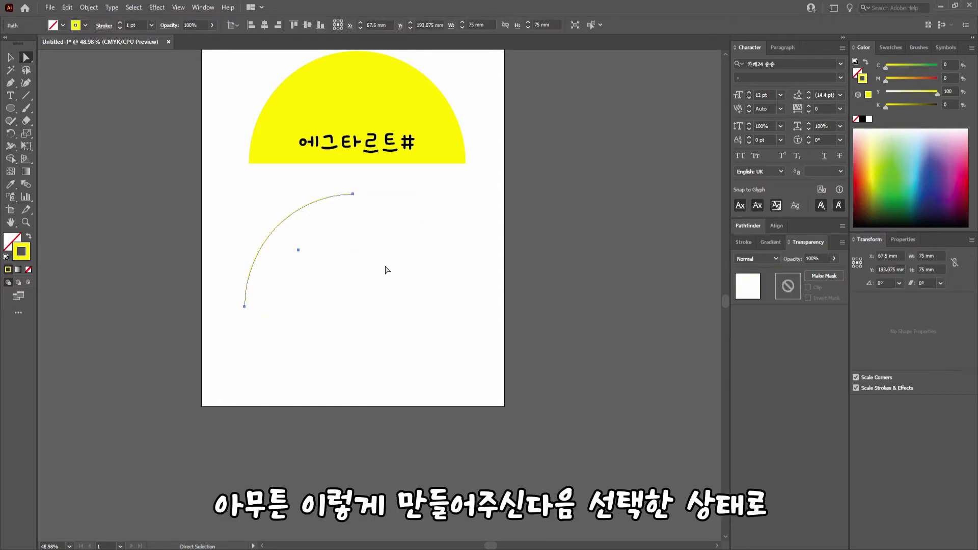
Apply the 3D Revolve effect to the quarter arc with its offset taken from the Right Edge.
left_click(157, 9)
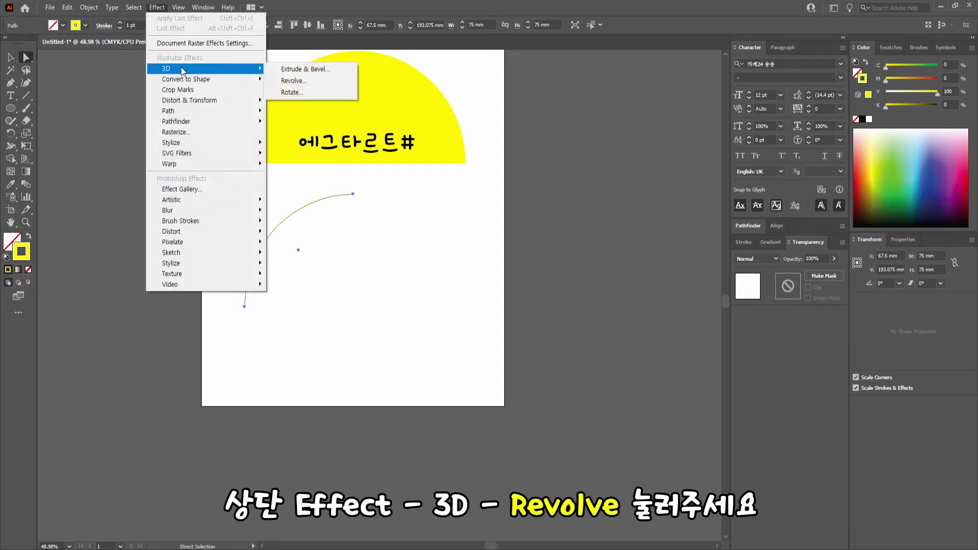
left_click(323, 82)
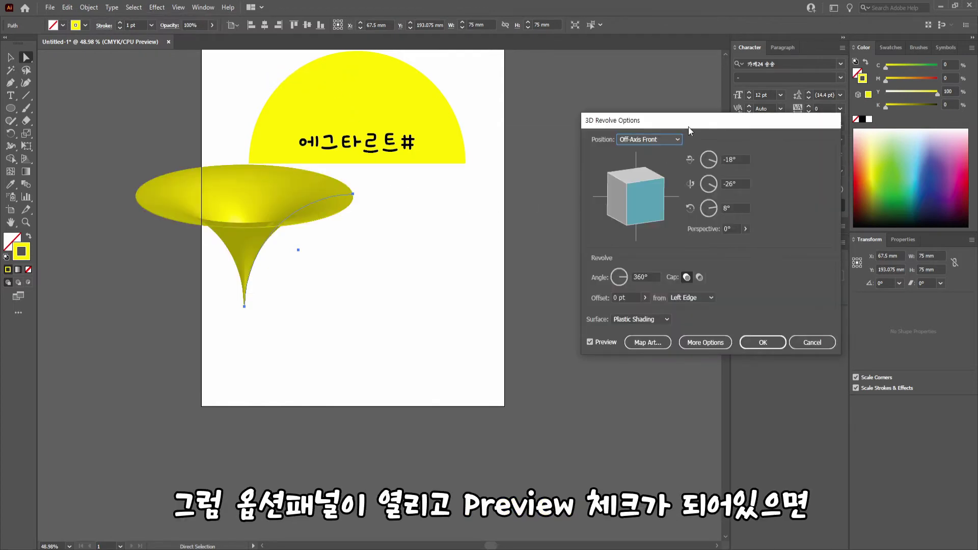
left_click_drag(688, 124, 649, 119)
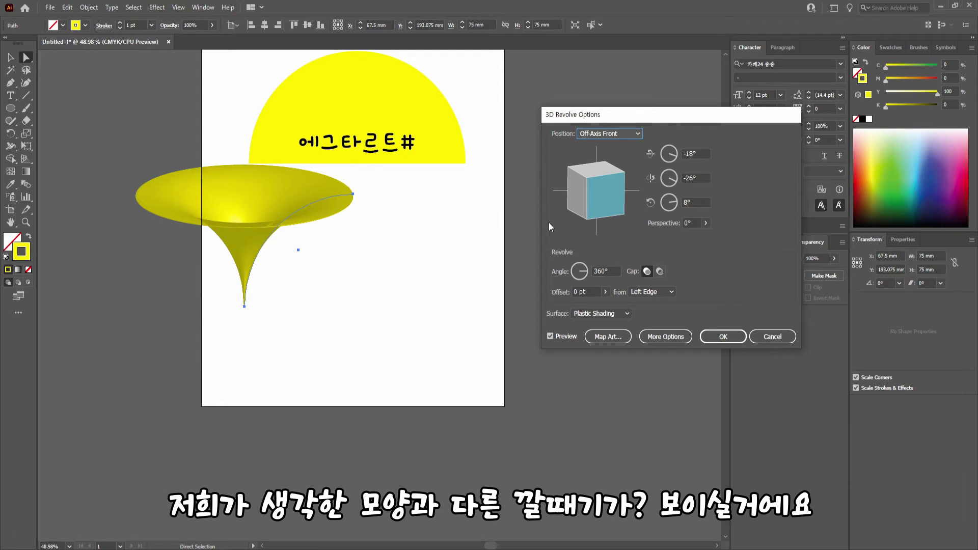
left_click(672, 293)
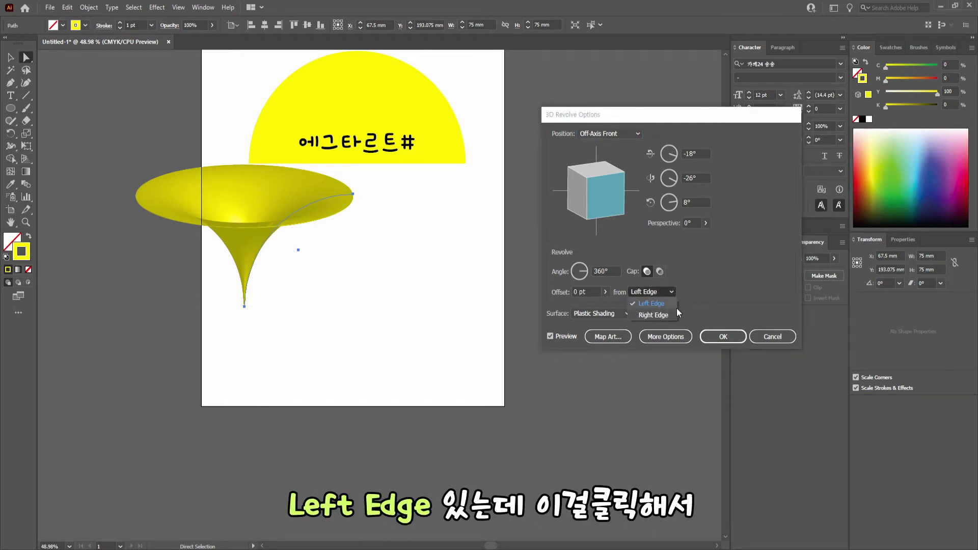
left_click(653, 314)
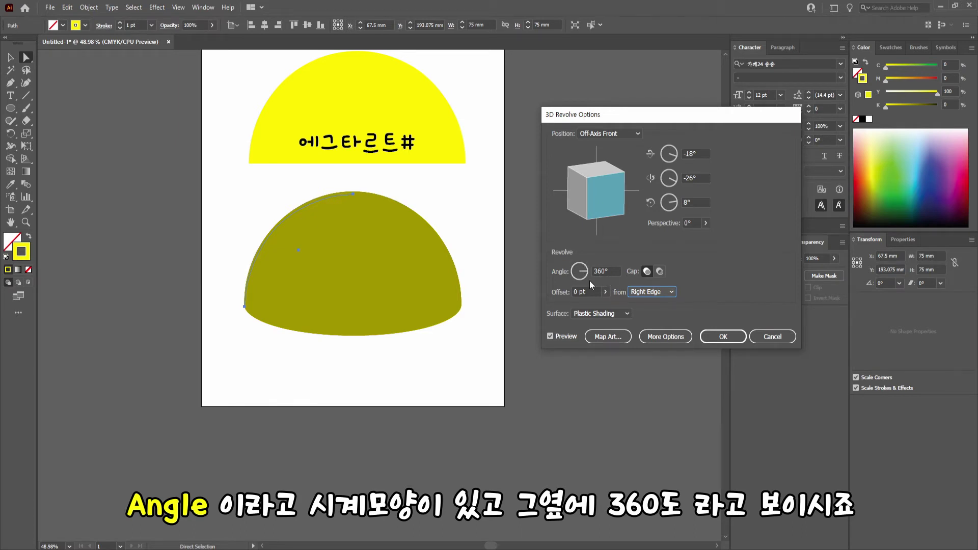
Set the revolve angle to 180° and keep the position at Off-Axis Front.
left_click_drag(583, 271, 572, 273)
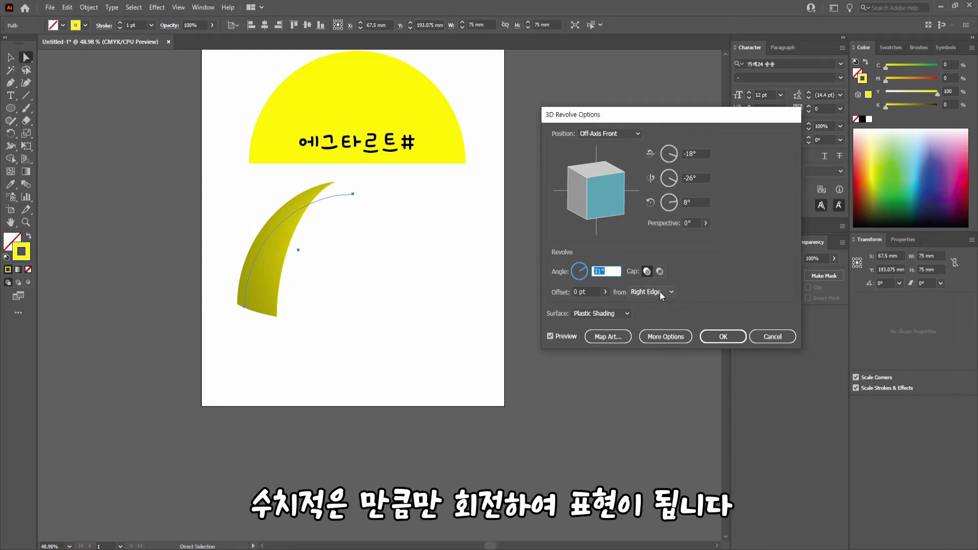
type("180")
key("Tab")
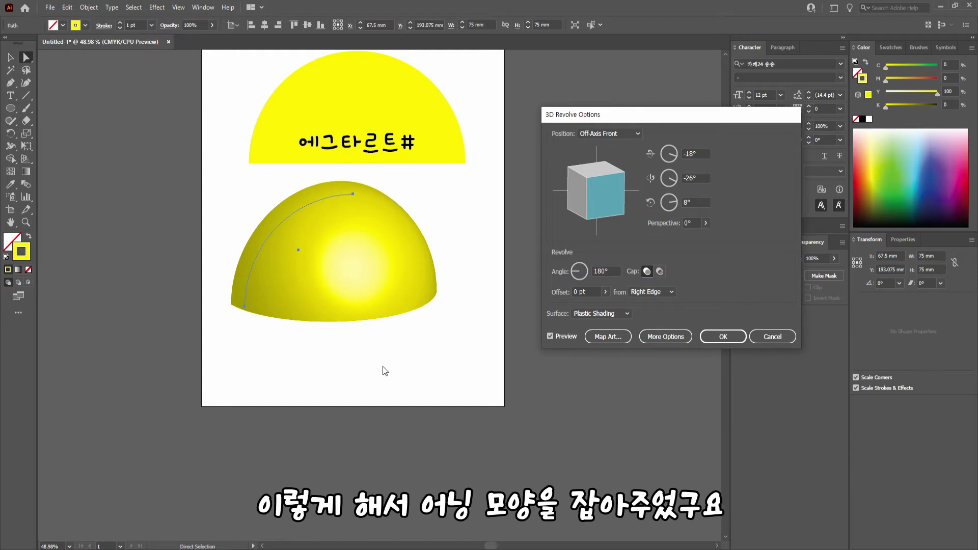
key("Down")
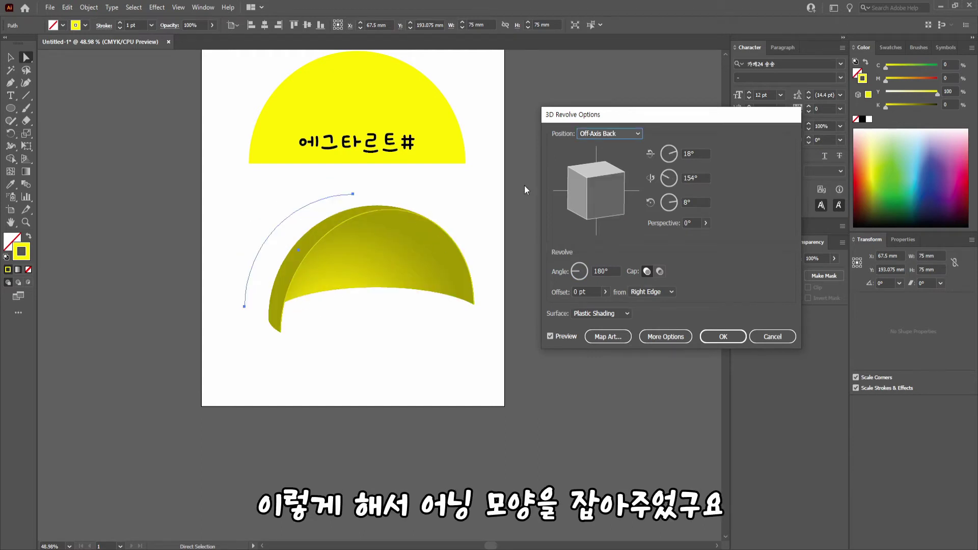
key("Up")
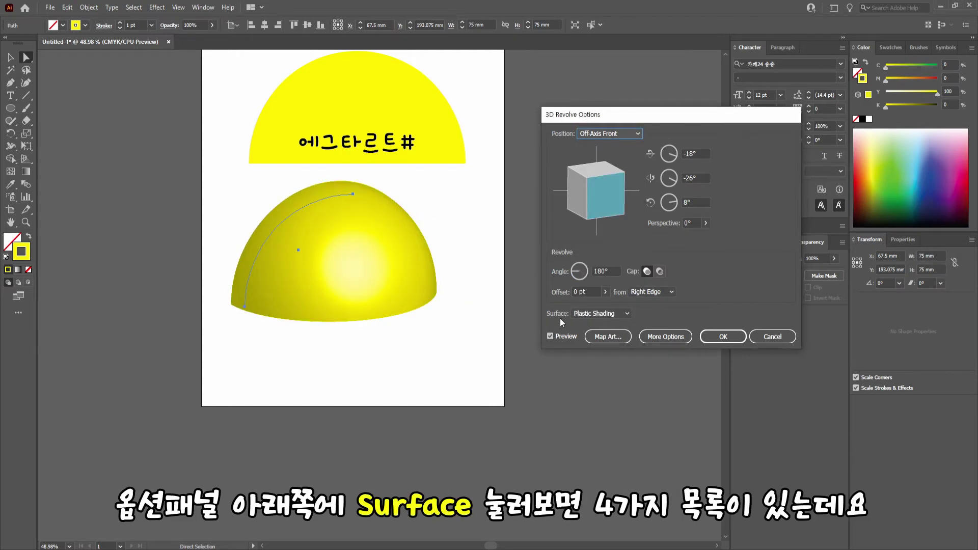
Set the revolve surface to Diffuse Shading, apply the effect and deselect the awning.
left_click(627, 313)
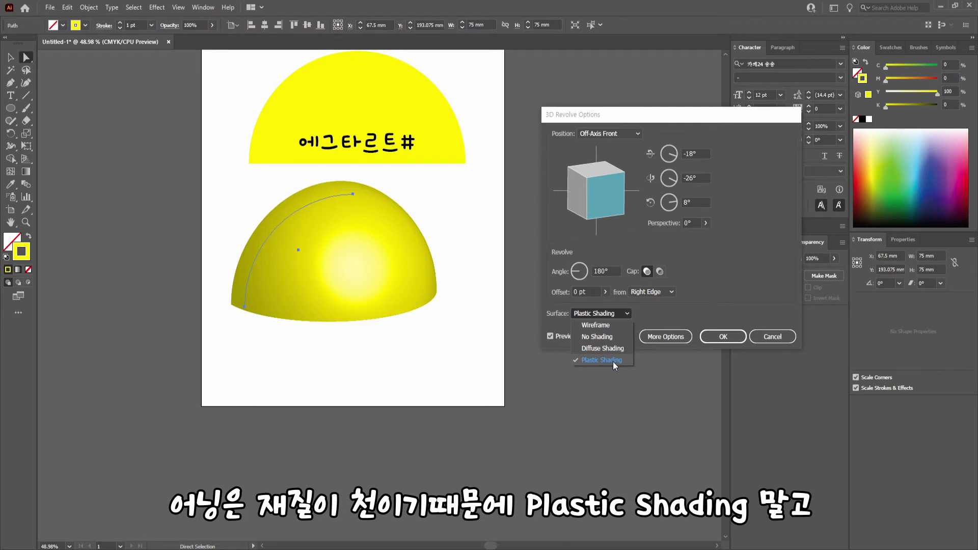
left_click(602, 348)
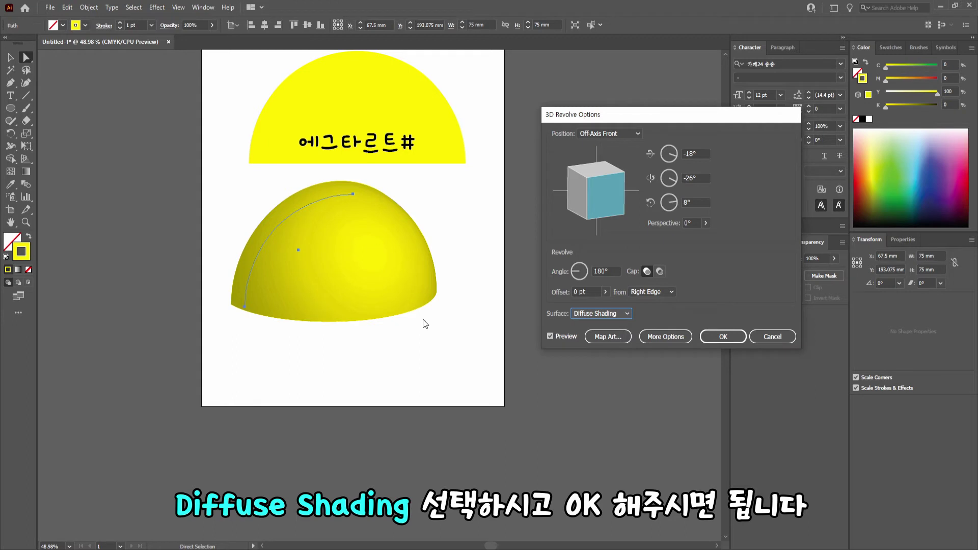
left_click(721, 336)
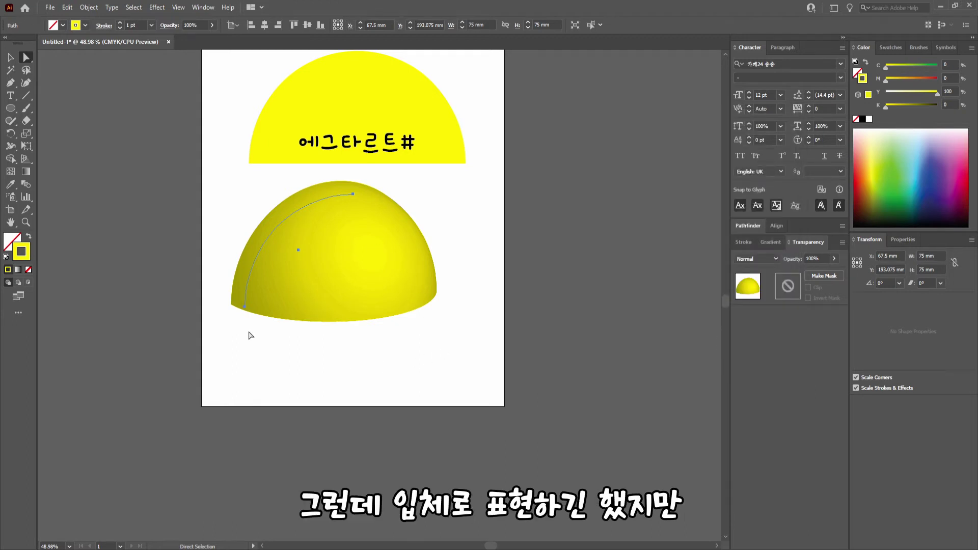
left_click(456, 364)
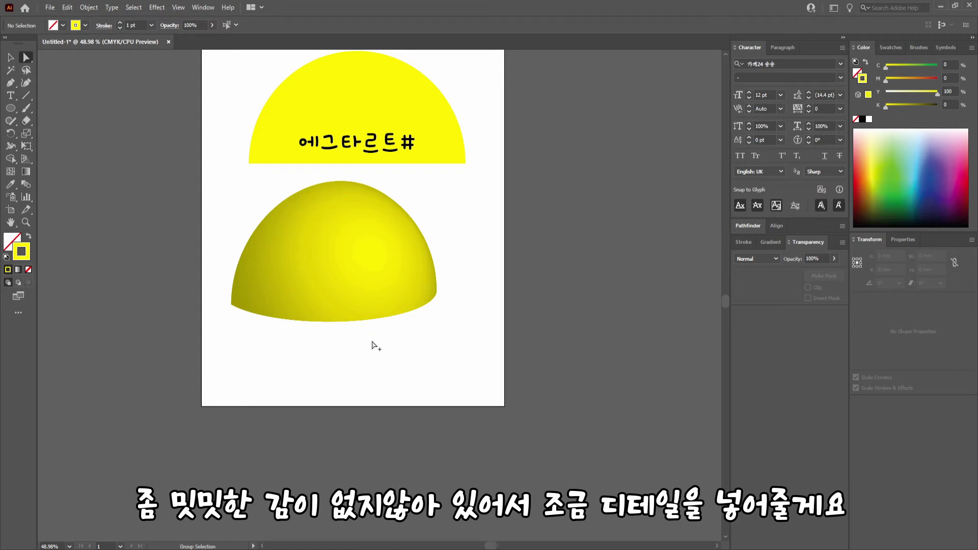
Copy the 3D awning and paste the duplicate in place in front of the original.
key("ctrl+plus")
key("v")
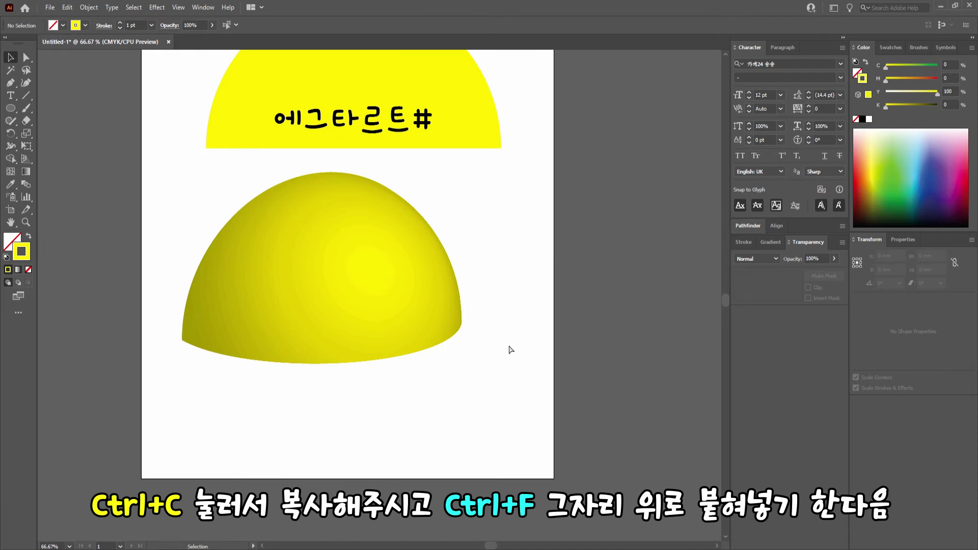
left_click(283, 218)
key("a")
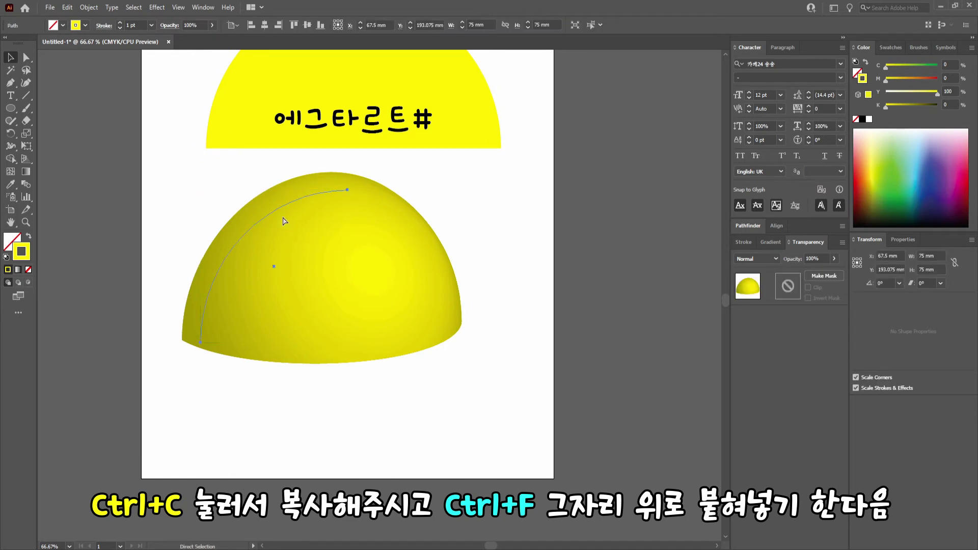
key("v")
left_click_drag(270, 232, 299, 313)
key("ctrl+z")
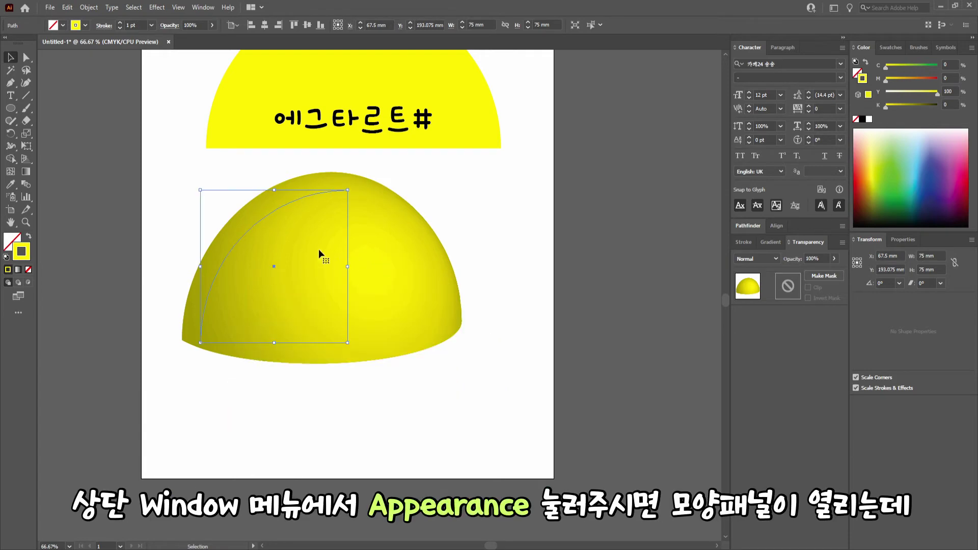
Reopen the 3D Revolve effect in the front copy's appearance and set its surface to Wireframe.
left_click(195, 9)
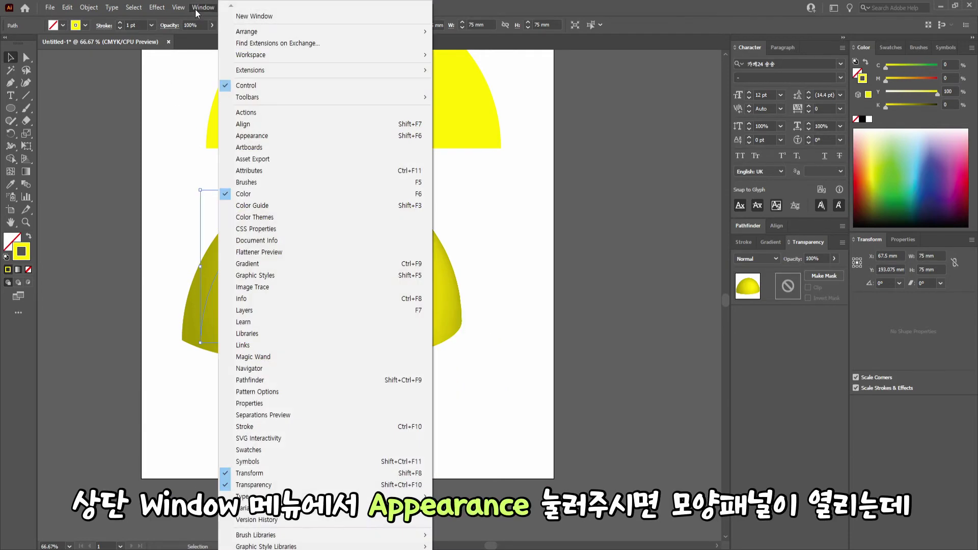
left_click(302, 136)
left_click_drag(764, 356, 613, 187)
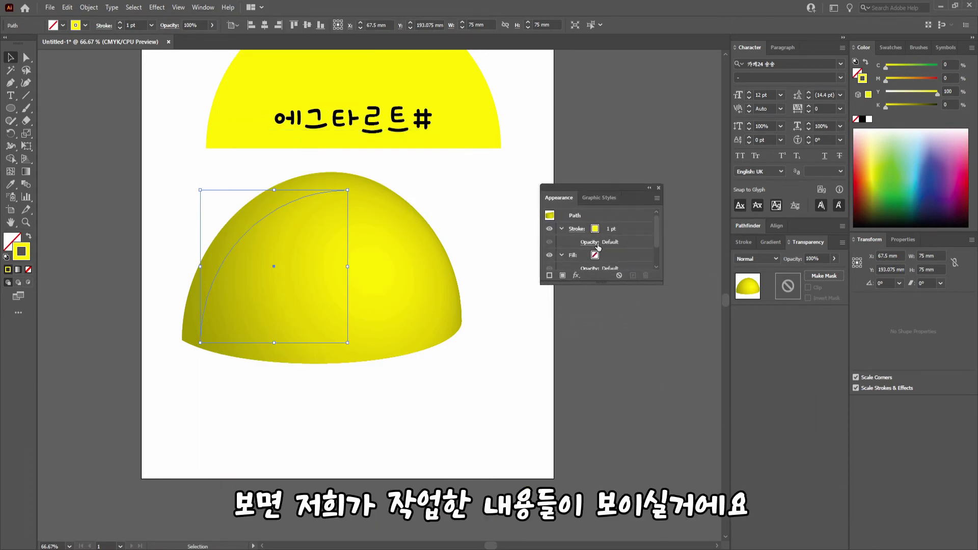
scroll(625, 258, "down", 2)
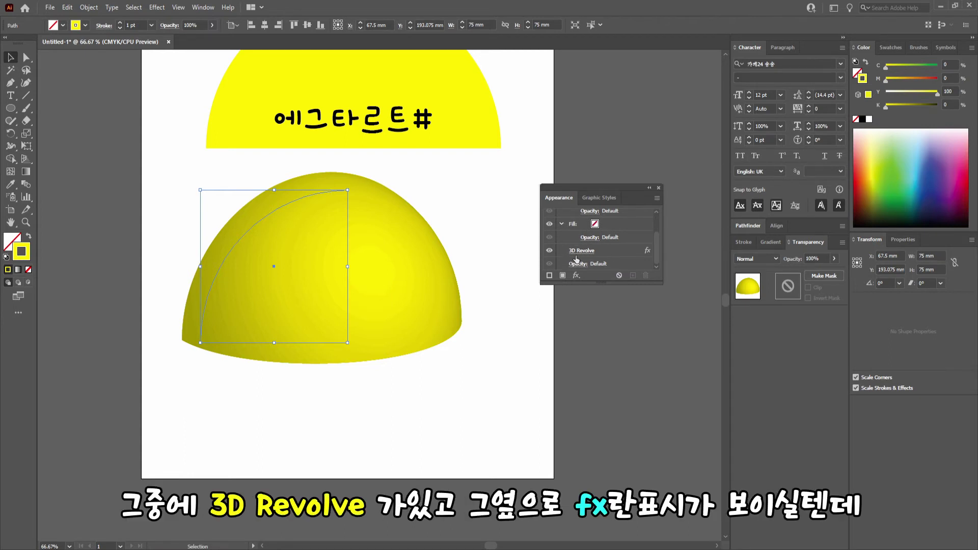
double_click(646, 252)
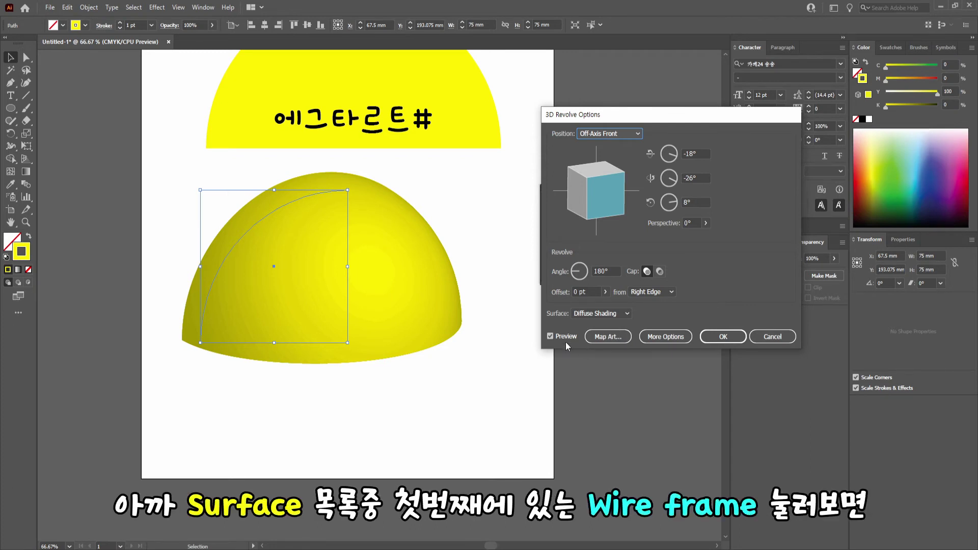
left_click(631, 313)
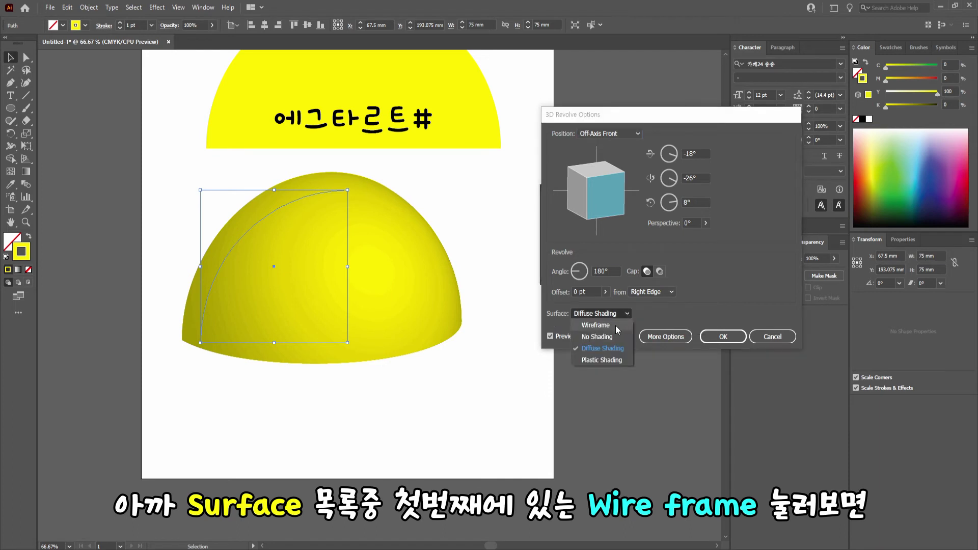
left_click(611, 325)
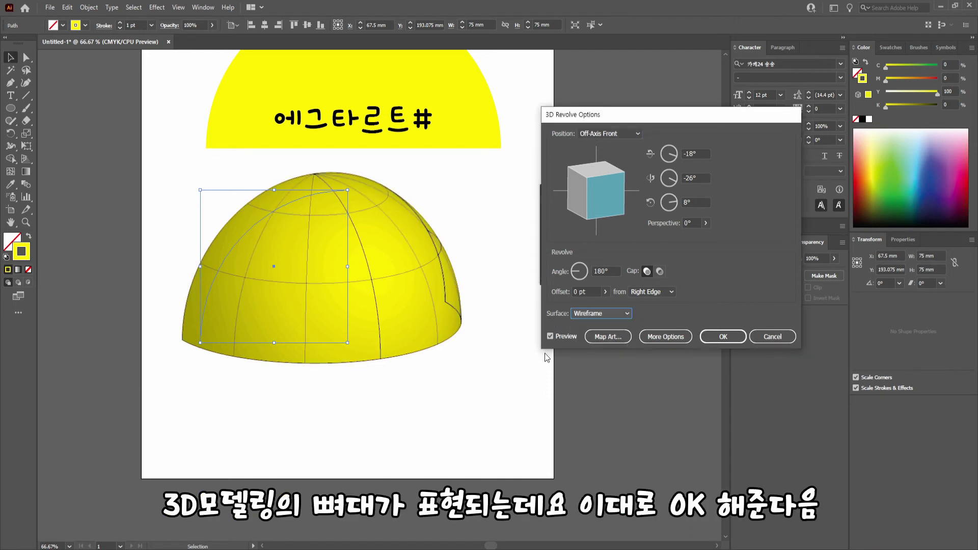
left_click(722, 336)
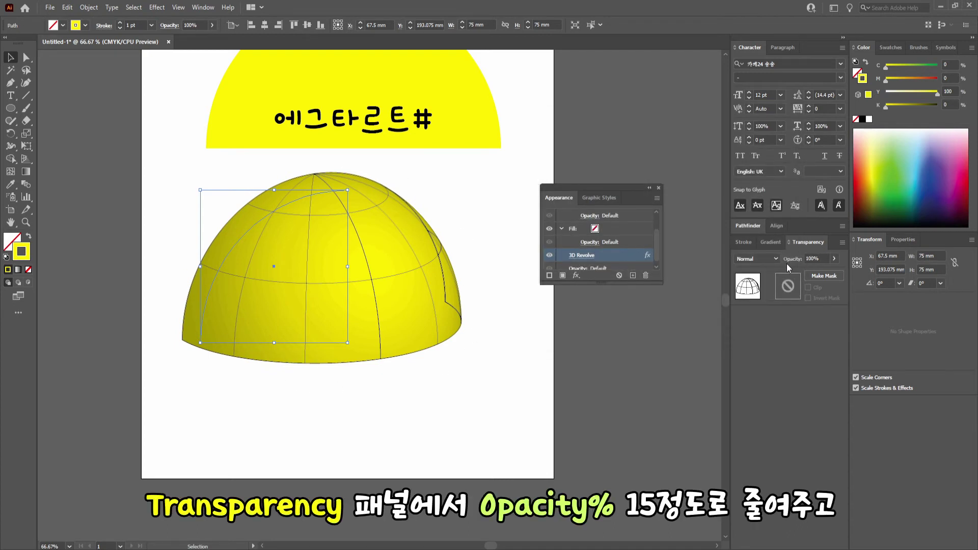
Set the wireframe copy's opacity to 15% and deselect it.
left_click(813, 258)
type("15")
key("Return")
left_click(402, 379)
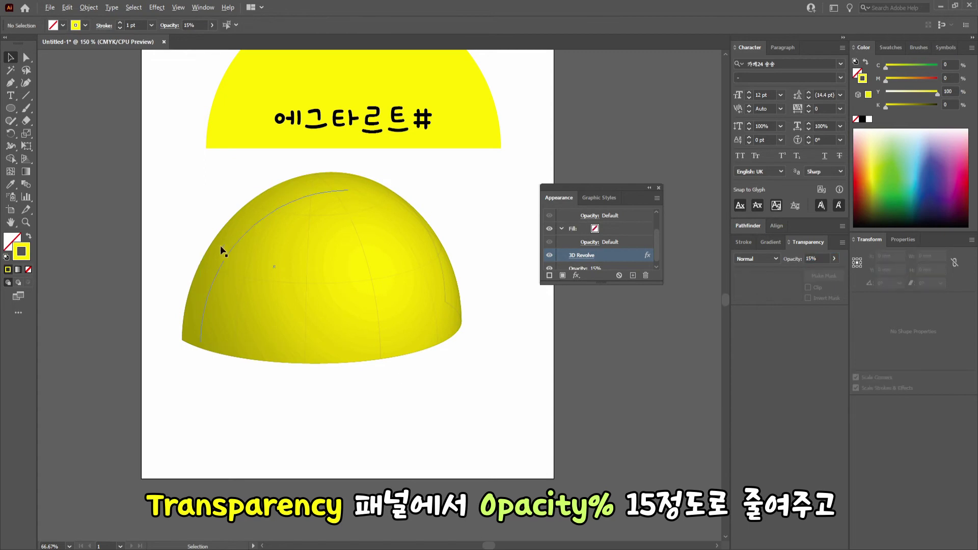
Expand the appearance of the wireframe copy into editable paths.
key("ctrl+plus")
key("ctrl+plus")
left_click_drag(598, 187, 883, 277)
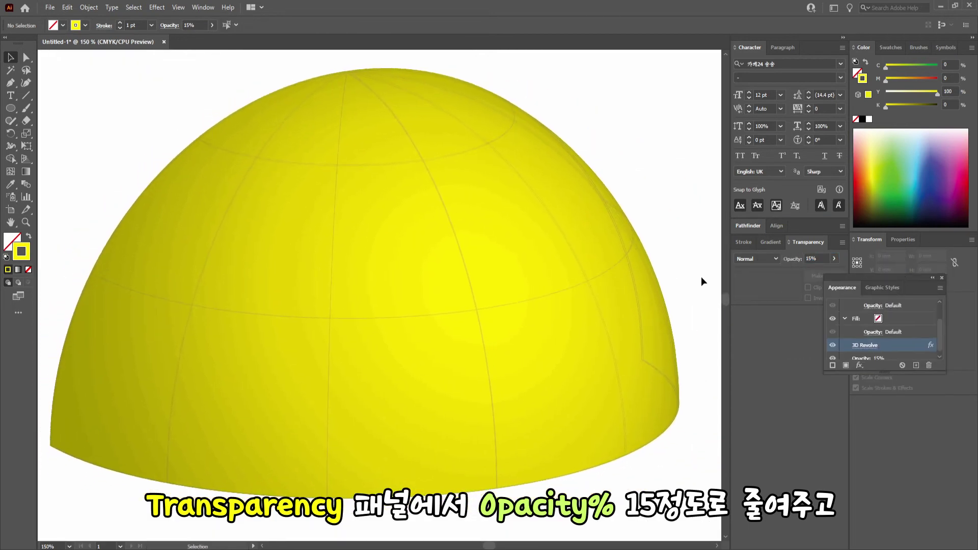
left_click(545, 143)
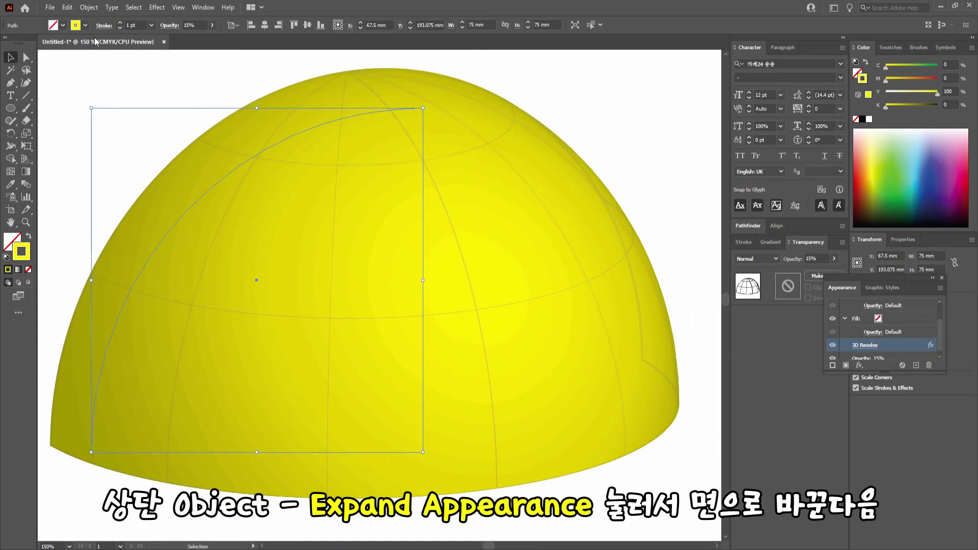
left_click(89, 8)
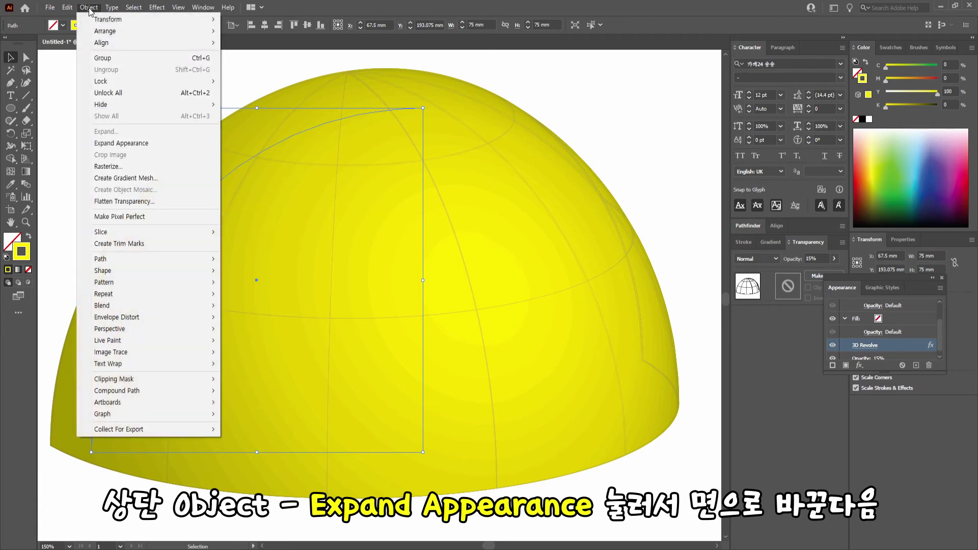
left_click(155, 144)
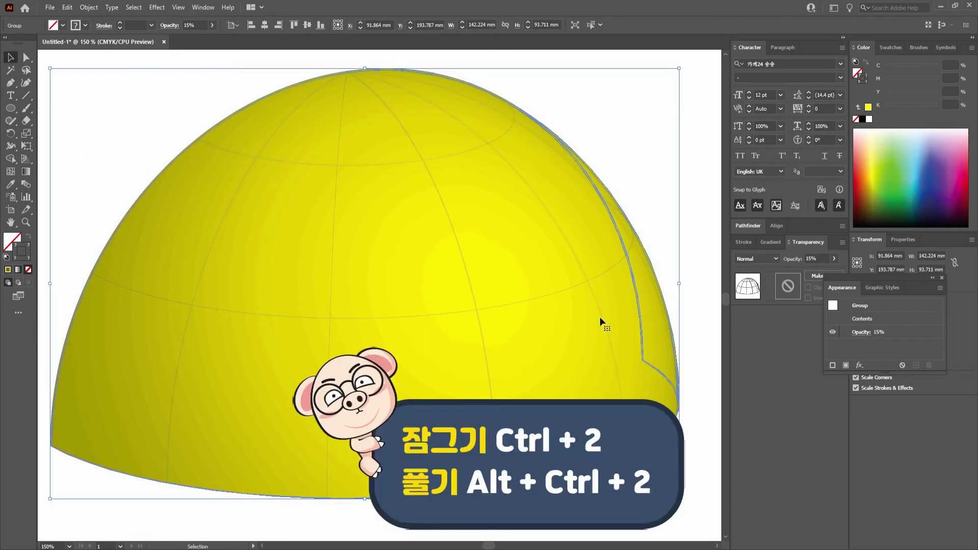
Delete the horizontal frame lines across the front of the expanded wireframe, keeping the vertical ribs.
key("a")
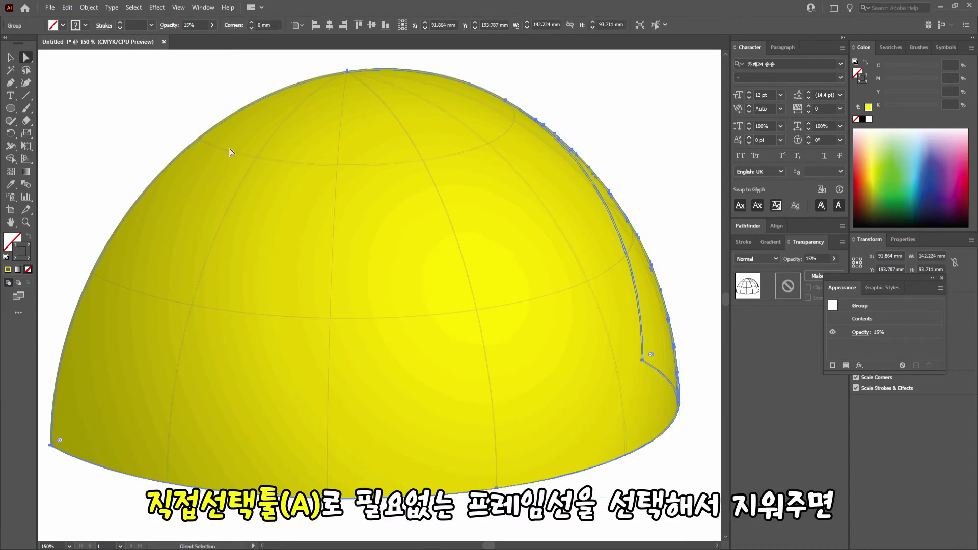
left_click(299, 163)
key("Delete")
left_click(278, 311)
key("Delete")
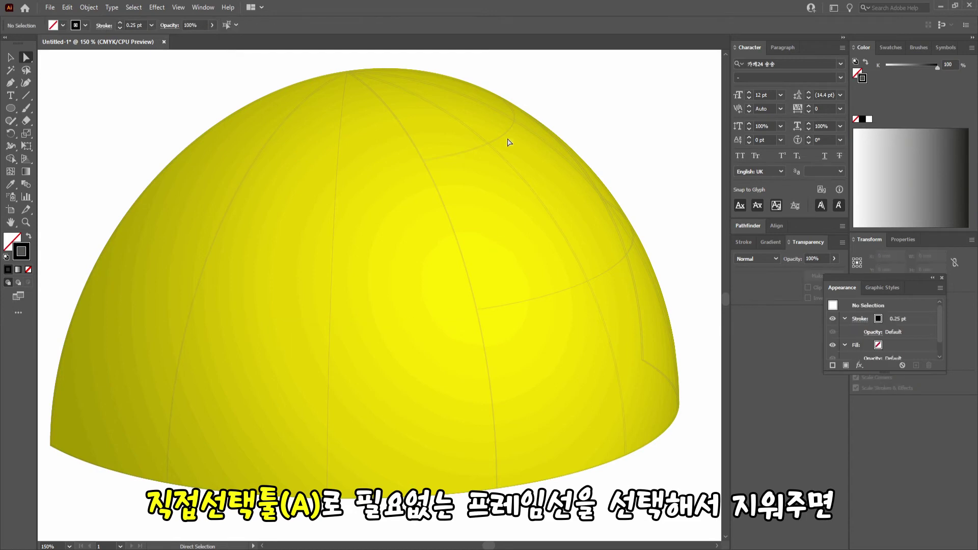
left_click(510, 144)
key("Delete")
left_click(618, 280)
key("Delete")
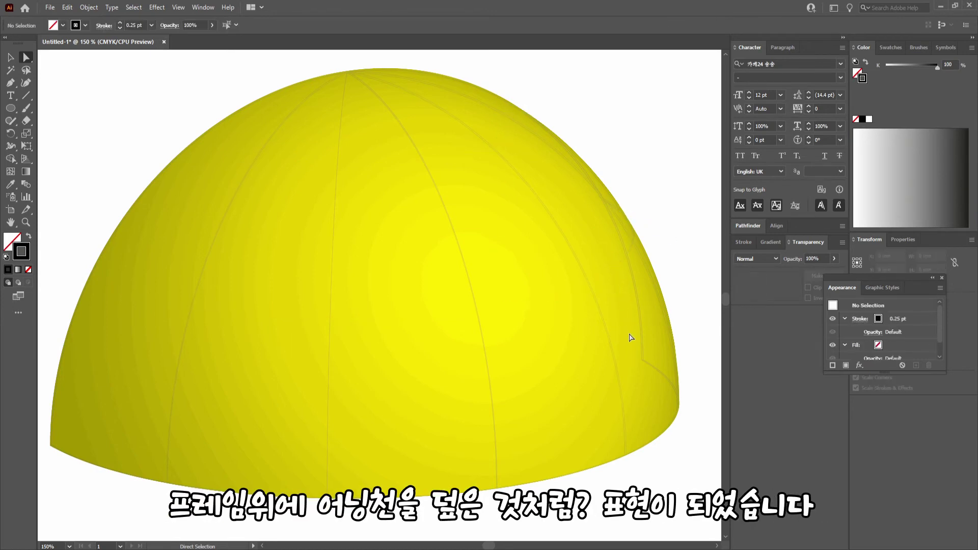
Delete the remaining unneeded wireframe lines near the awning's right edge, including the inner back-edge outline.
left_click(633, 261)
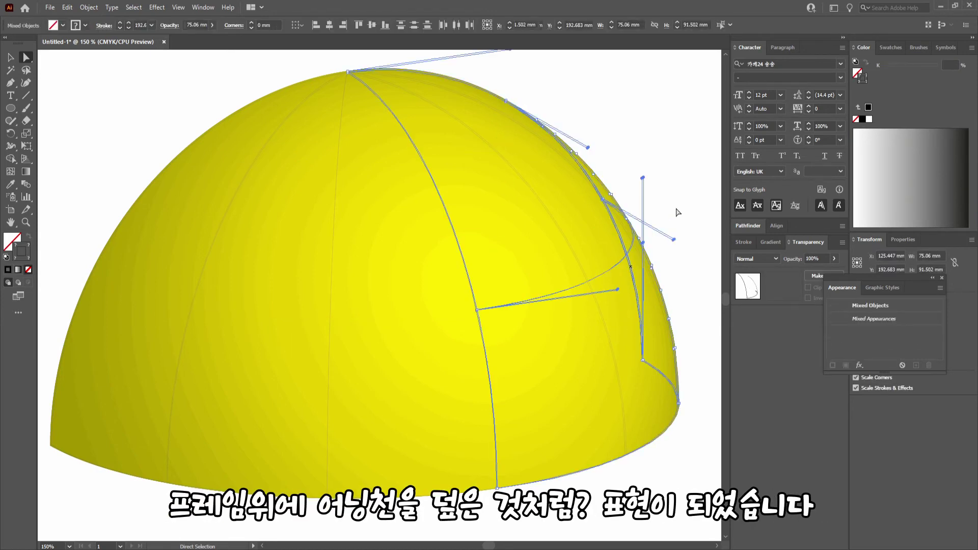
key("Delete")
left_click(640, 331)
key("Delete")
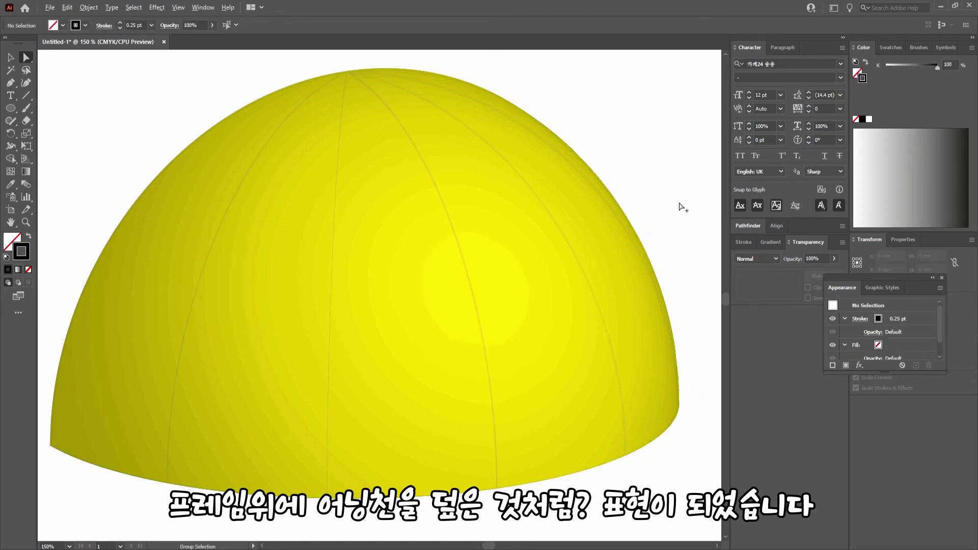
scroll(680, 206, "down", 1)
left_click_drag(681, 206, 621, 214)
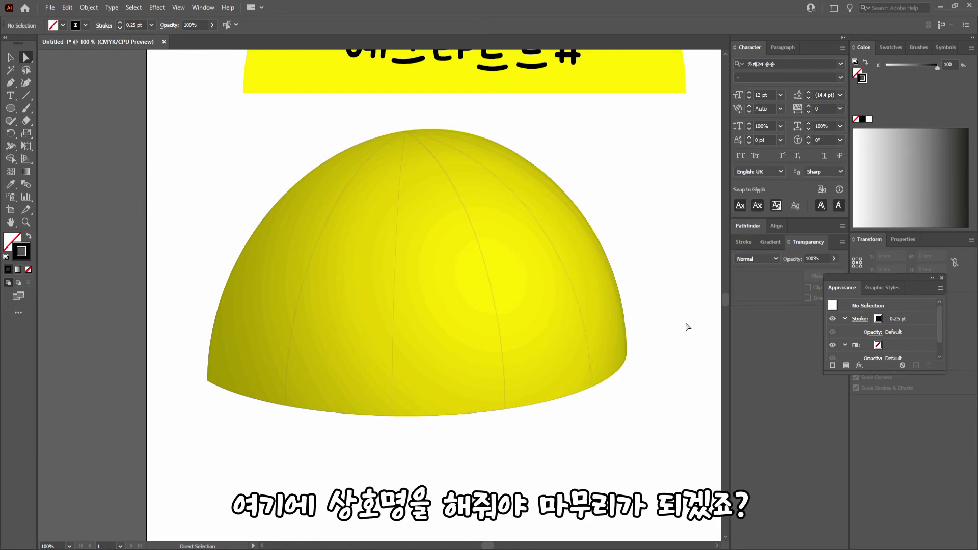
key("v")
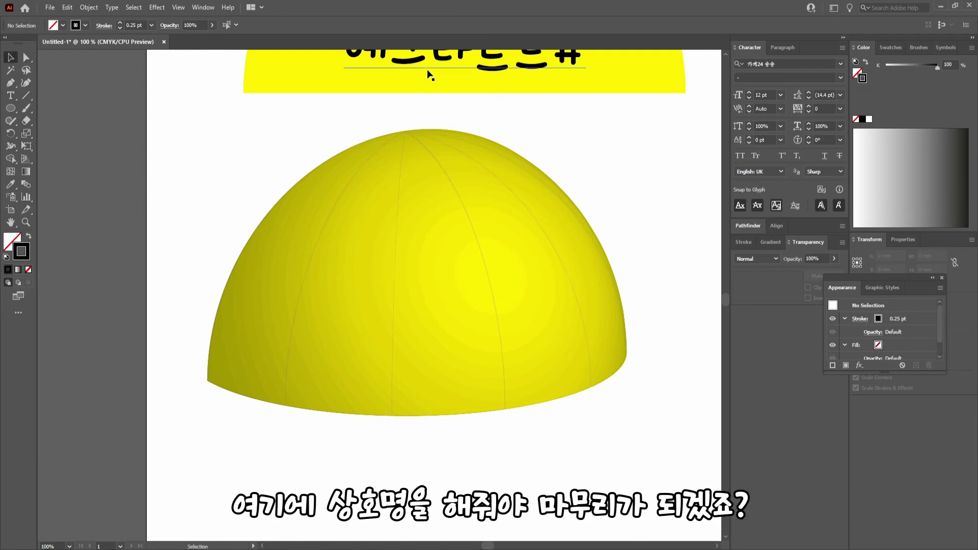
Try to fit an outlined copy of the shop name to the awning's lower front curve with Free Transform.
left_click_drag(427, 72, 446, 371)
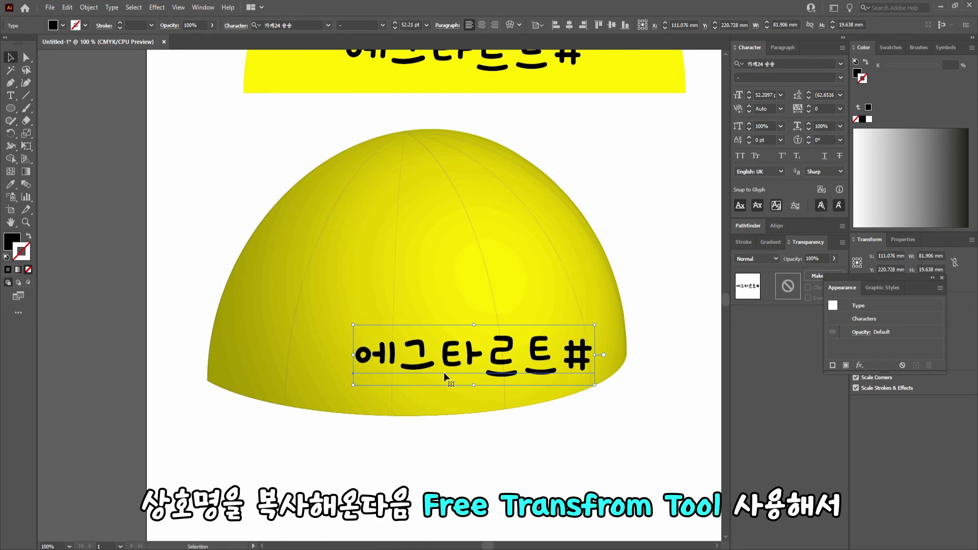
key("e")
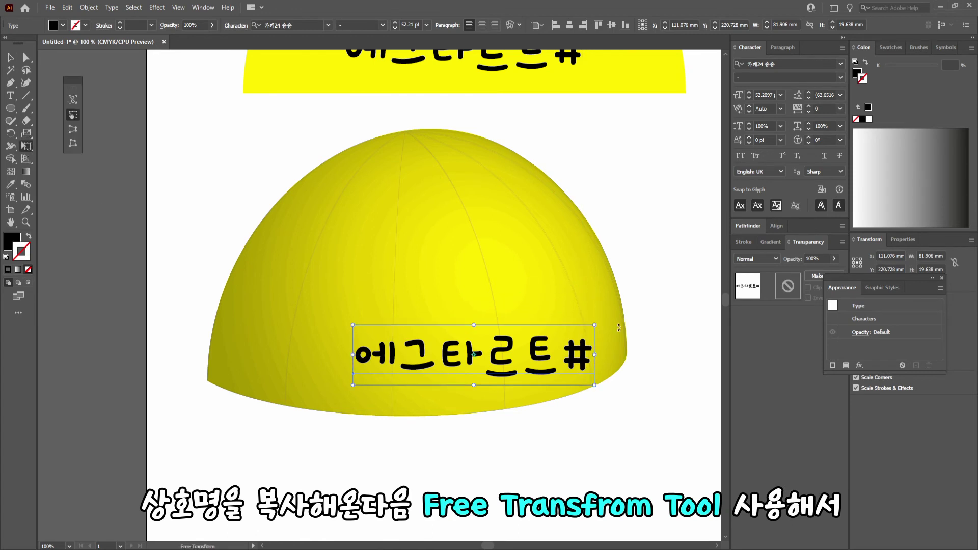
key("ctrl+shift+o")
left_click_drag(593, 333, 595, 367)
mouse_move(356, 301)
left_mouse_down()
mouse_move(345, 290)
mouse_move(341, 299)
left_mouse_up()
left_click_drag(354, 375, 337, 384)
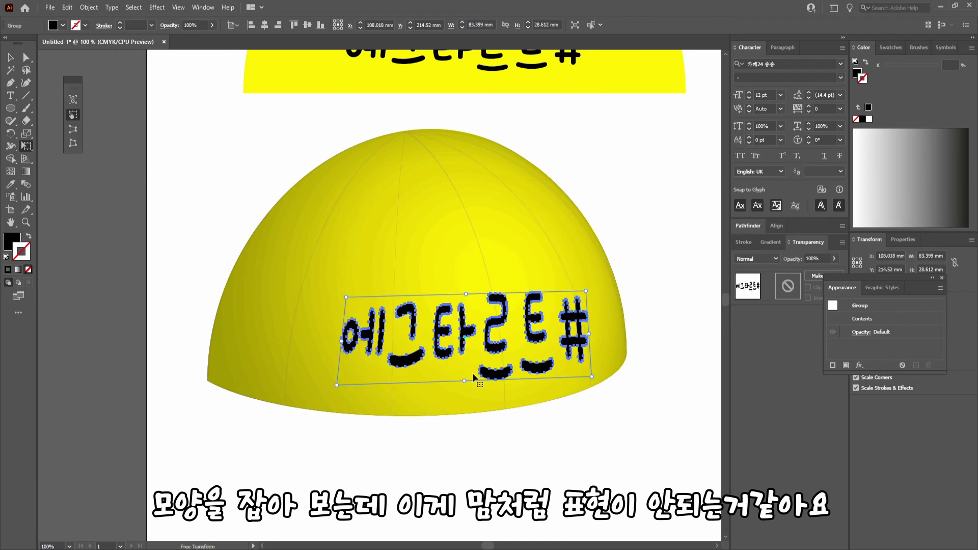
key("v")
key("ctrl+shift+a")
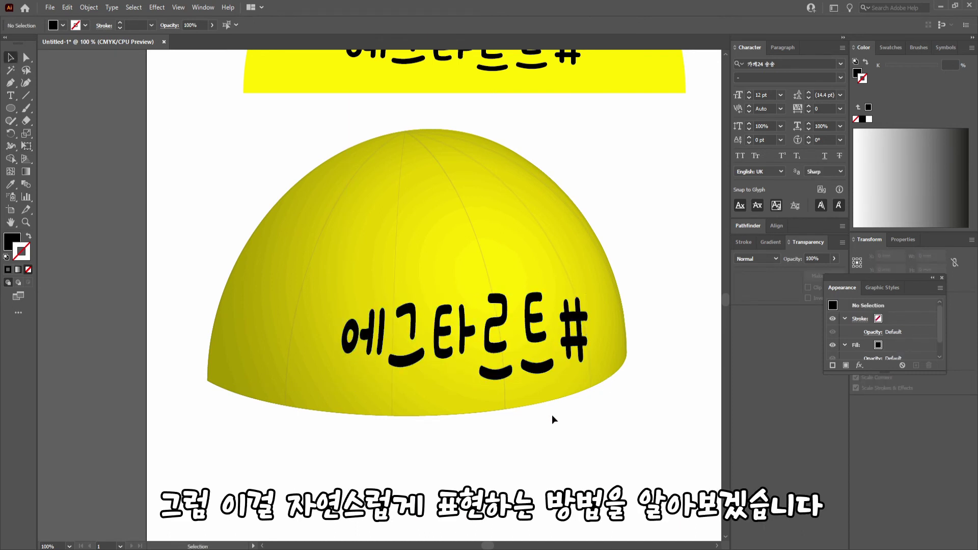
left_click(534, 326)
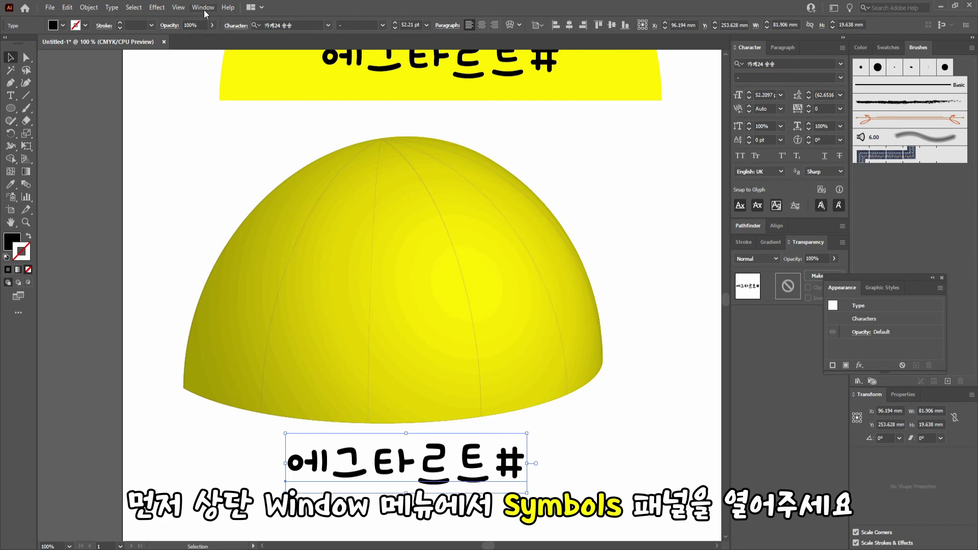
Register the shop name text below the awning as a symbol with the default symbol options.
left_click(204, 10)
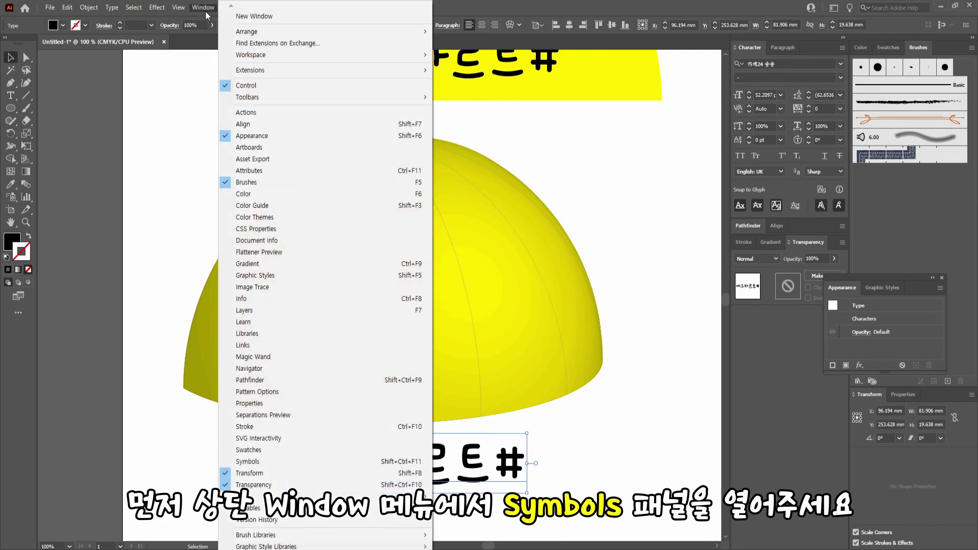
left_click(279, 461)
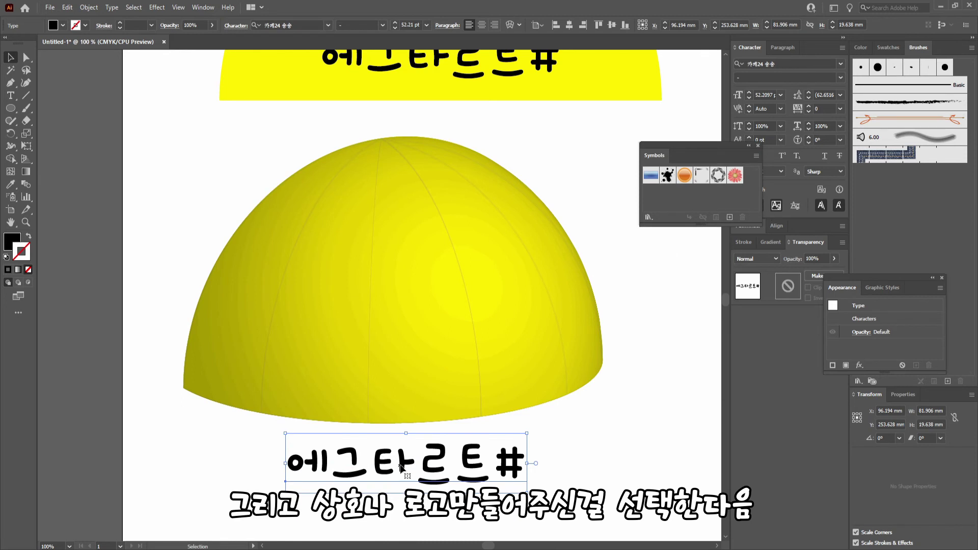
left_click_drag(419, 448, 674, 198)
left_click_drag(660, 256, 487, 171)
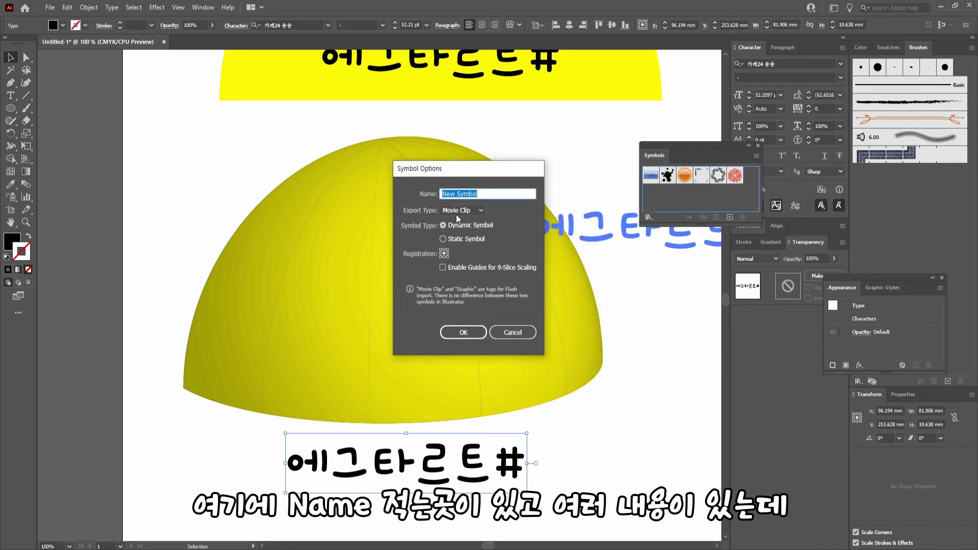
left_click(463, 332)
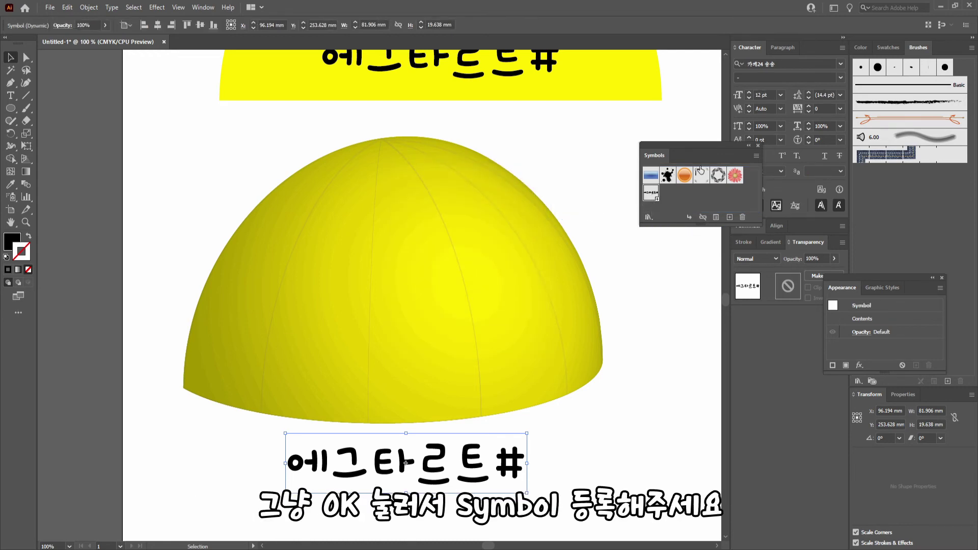
Select the awning path and open its existing 3D Revolve effect for editing.
left_click(356, 179)
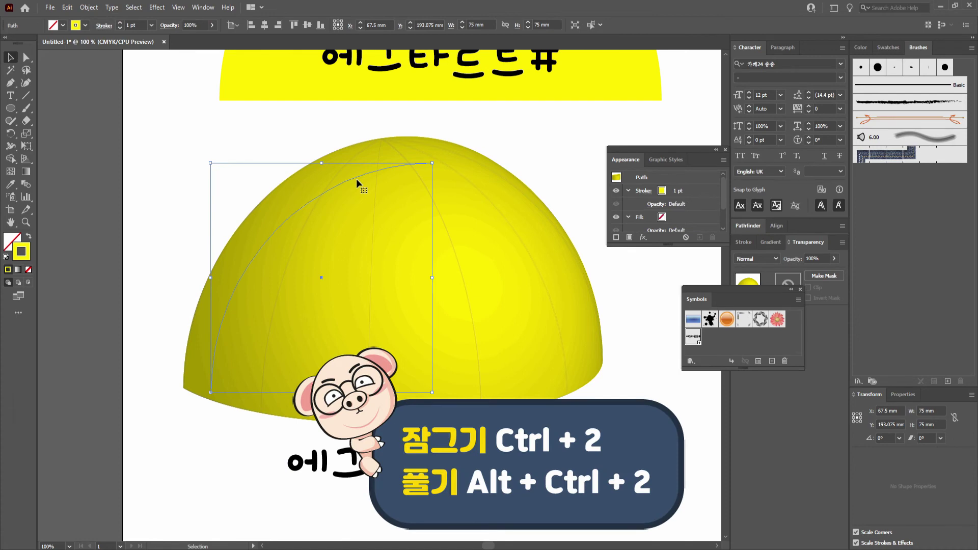
left_click_drag(356, 178, 344, 226)
key("a")
key("v")
key("ctrl+z")
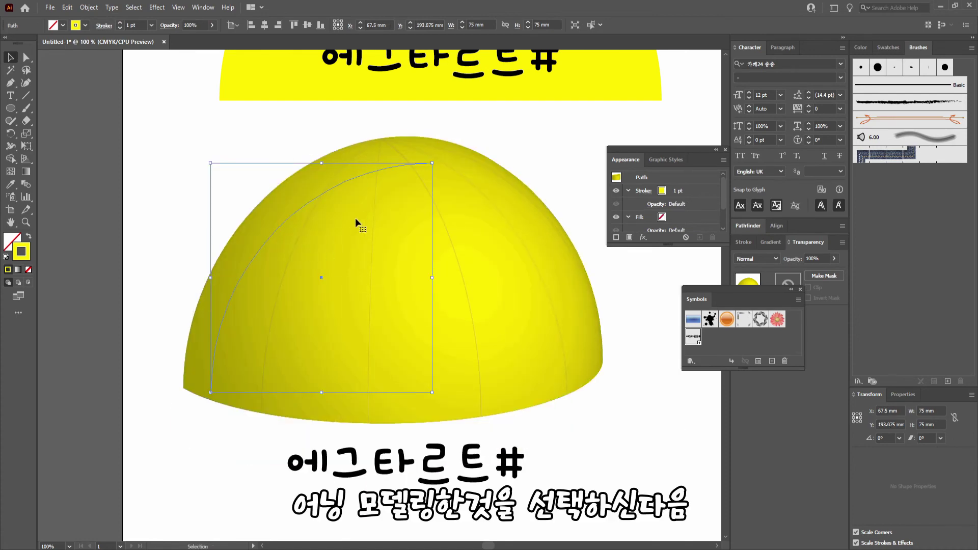
left_click_drag(680, 148, 646, 128)
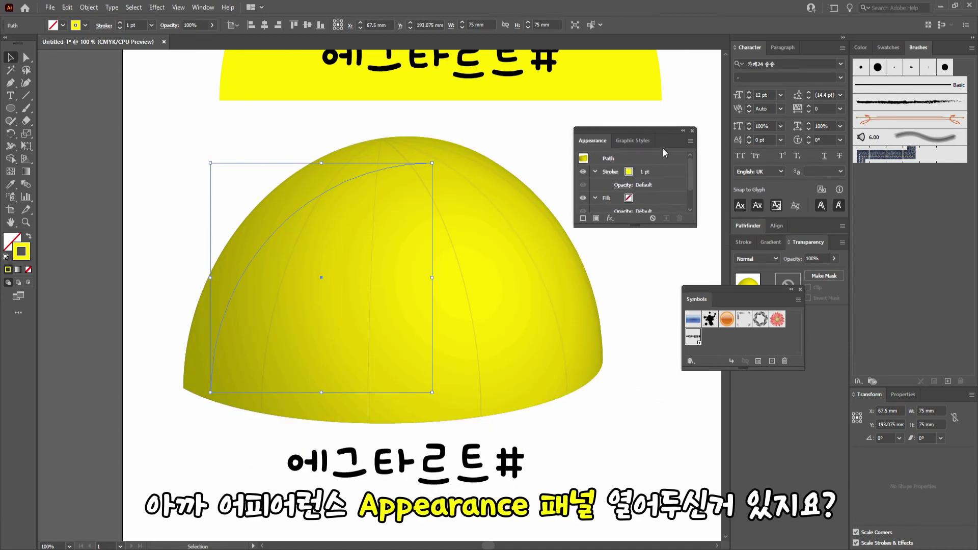
scroll(652, 173, "down", 2)
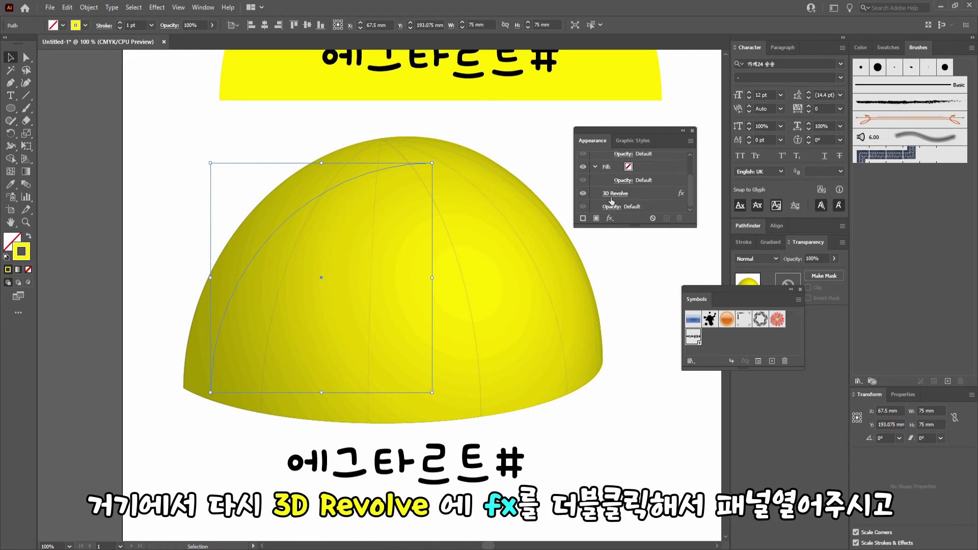
left_click(681, 194)
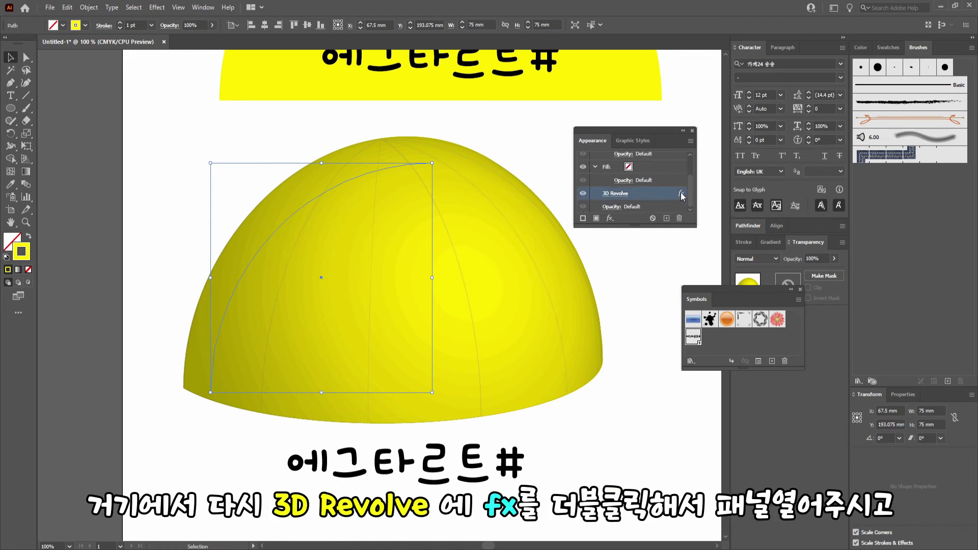
double_click(681, 195)
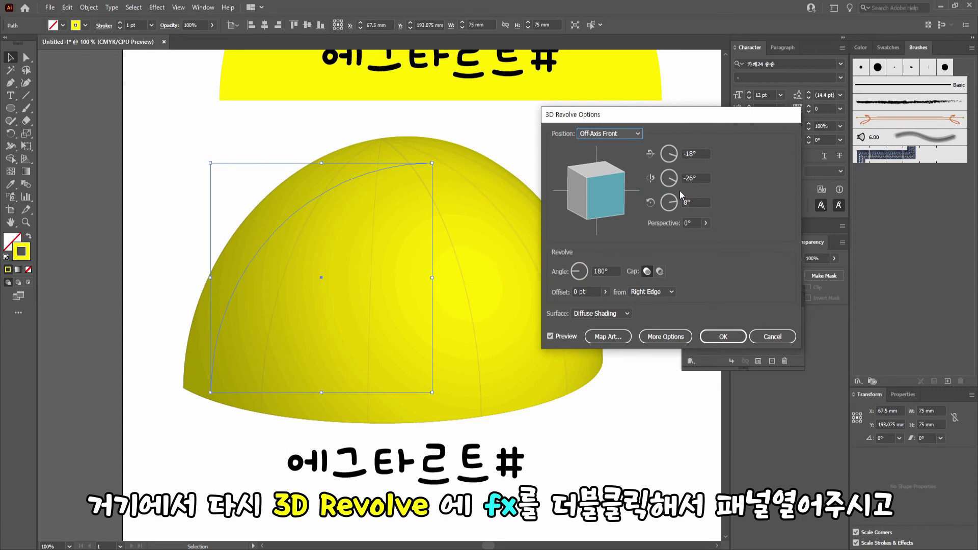
left_click_drag(652, 113, 717, 81)
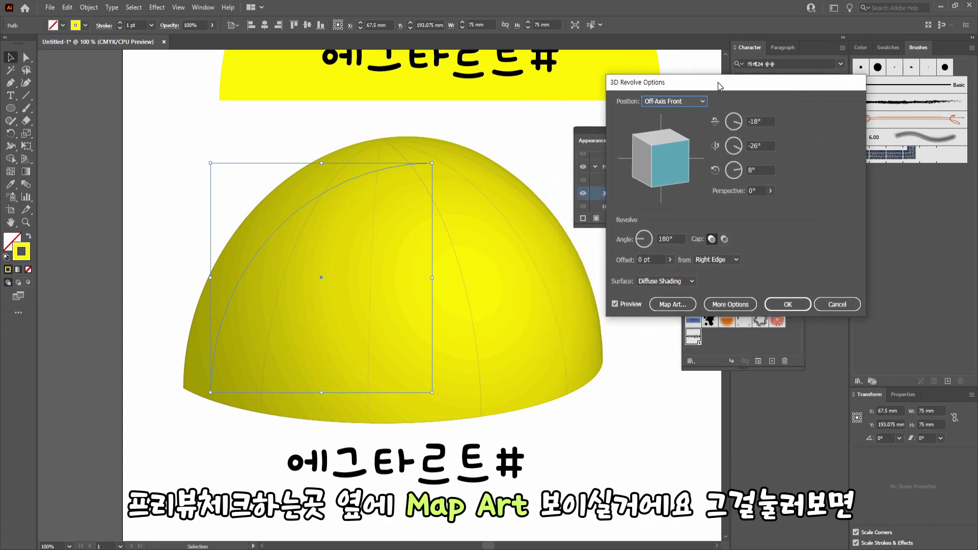
In Map Art, choose surface 5 of 5, the awning's outer face, and assign New Symbol to it.
left_click(691, 305)
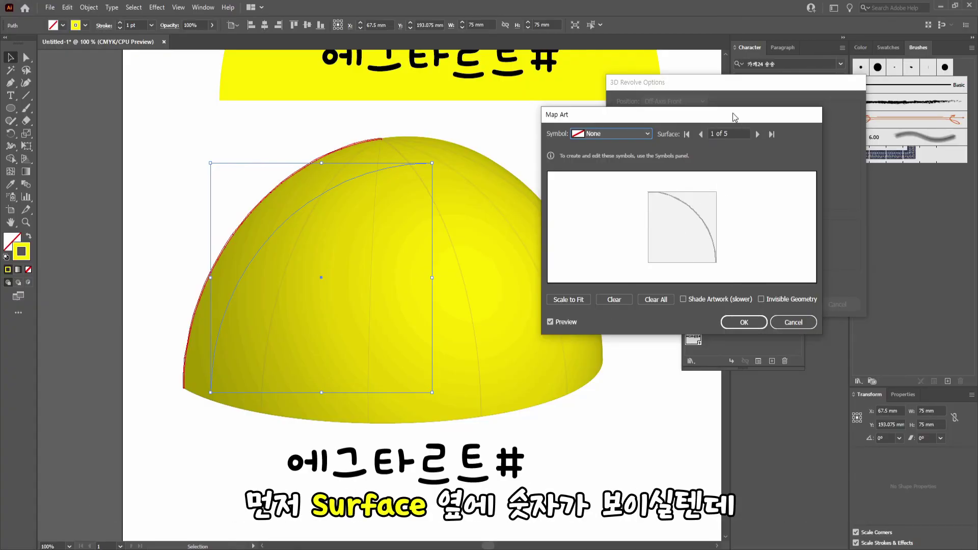
left_click_drag(736, 115, 793, 120)
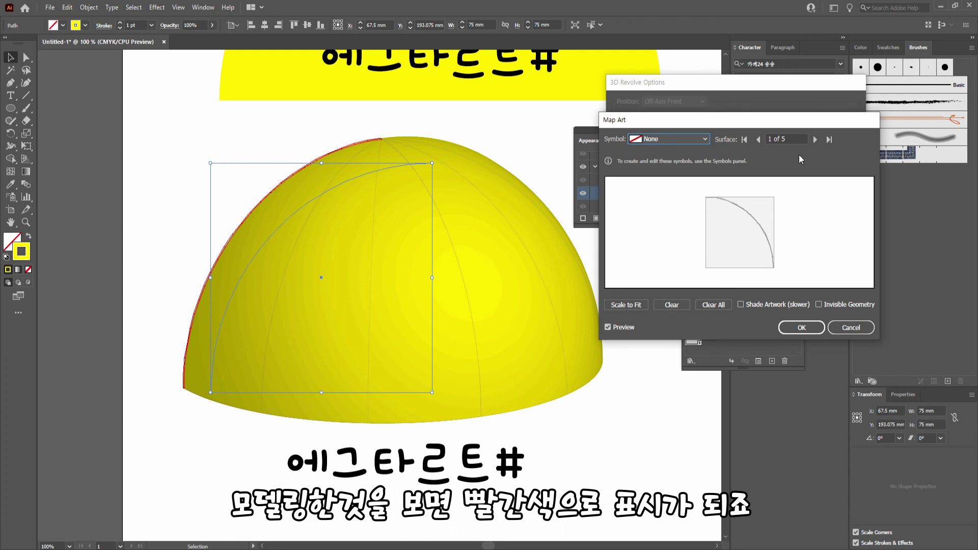
left_click(817, 139)
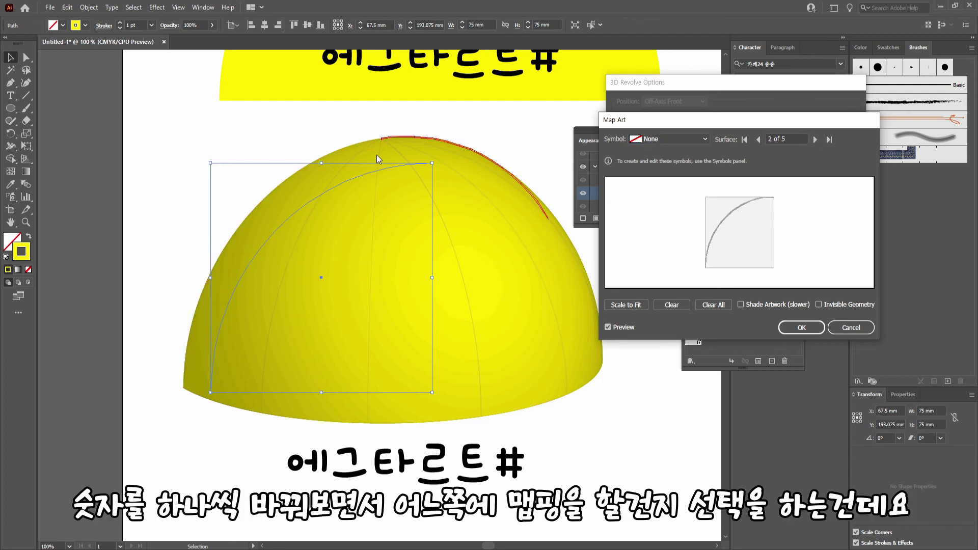
left_click(815, 142)
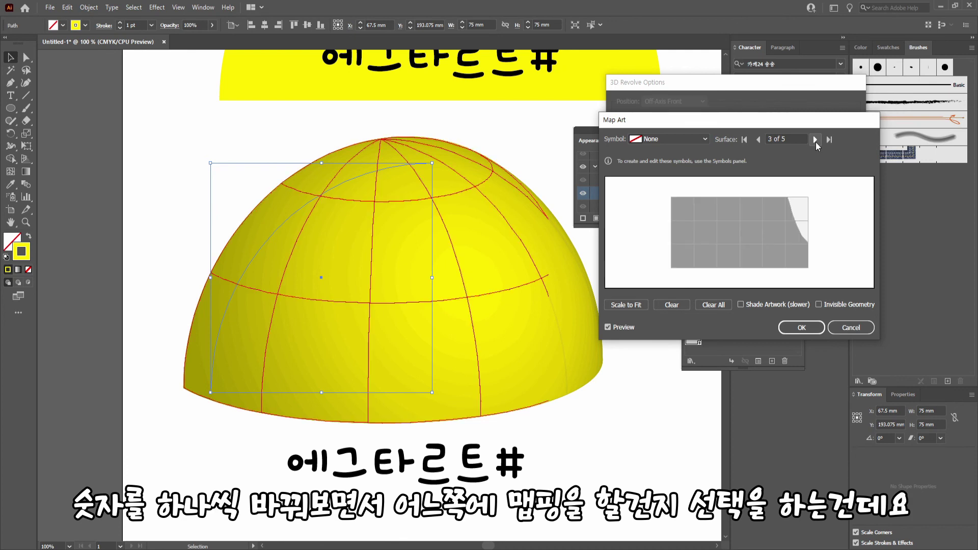
left_click(817, 139)
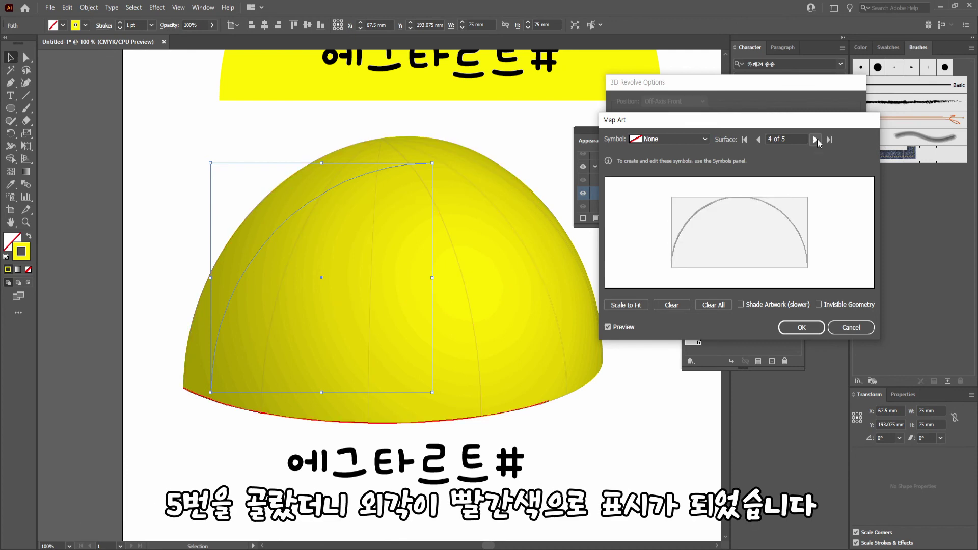
left_click(817, 139)
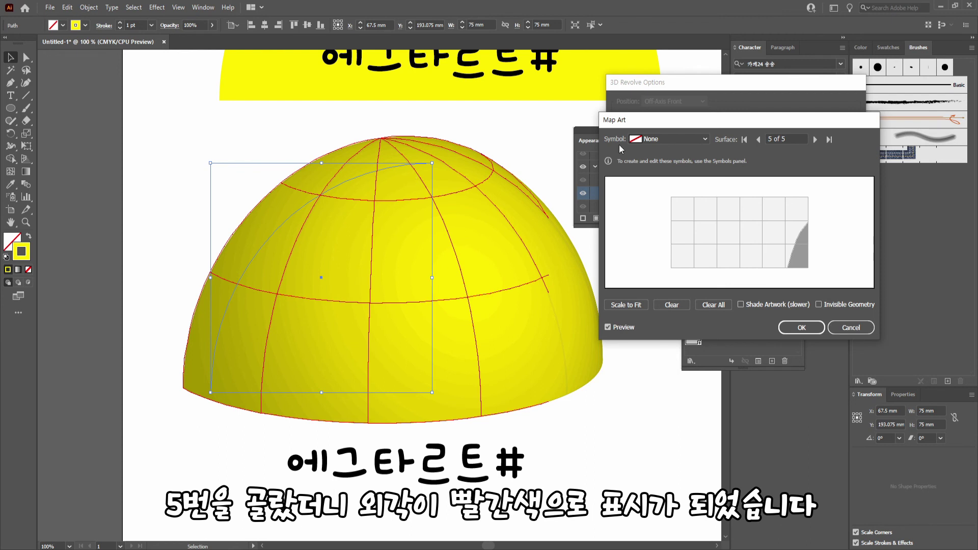
left_click(705, 138)
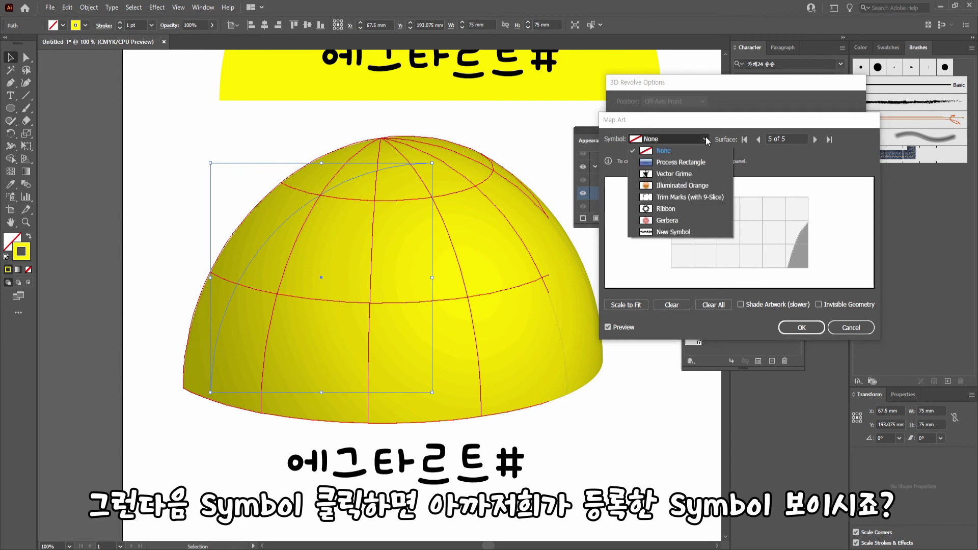
left_click(674, 232)
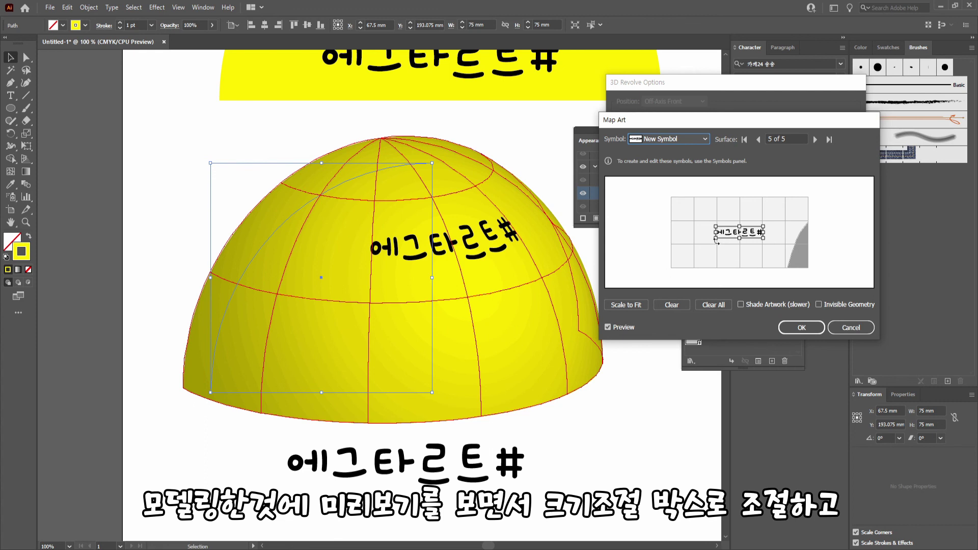
Enlarge the mapped shop name and place it near the awning's lower front edge, then apply the 3D Revolve changes.
left_click_drag(716, 239, 762, 258)
left_click(797, 328)
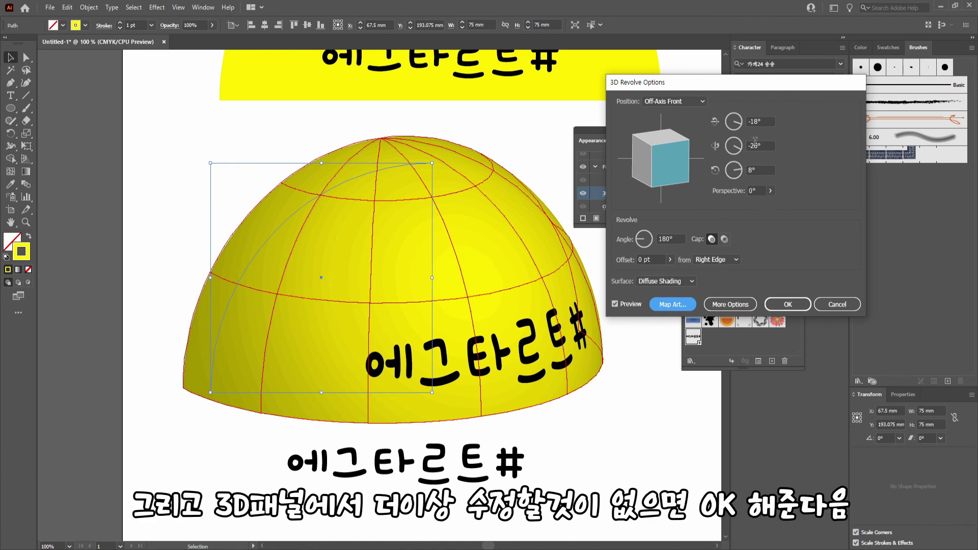
left_click(783, 304)
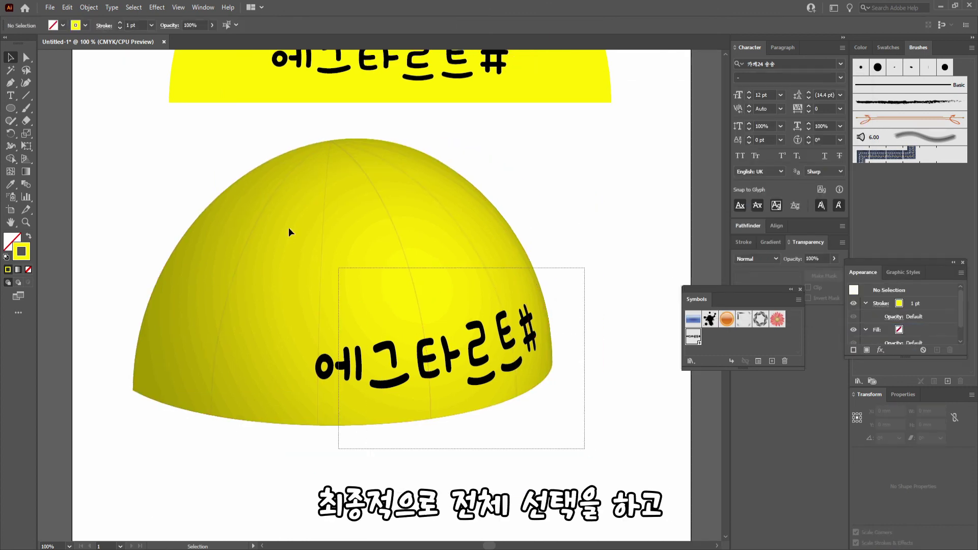
Expand the appearance of the whole awning, including its ribs and mapped shop name, and deselect it.
left_click_drag(288, 227, 113, 122)
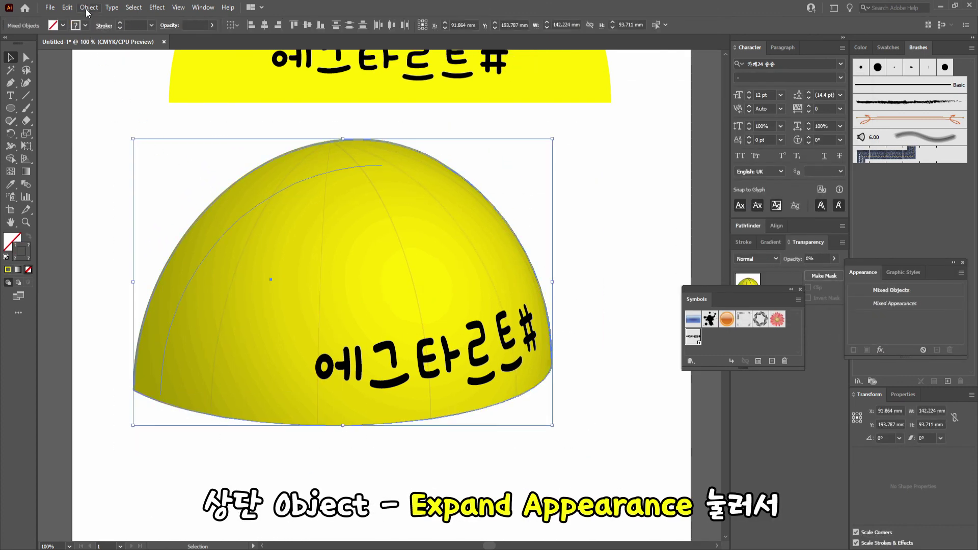
left_click(88, 7)
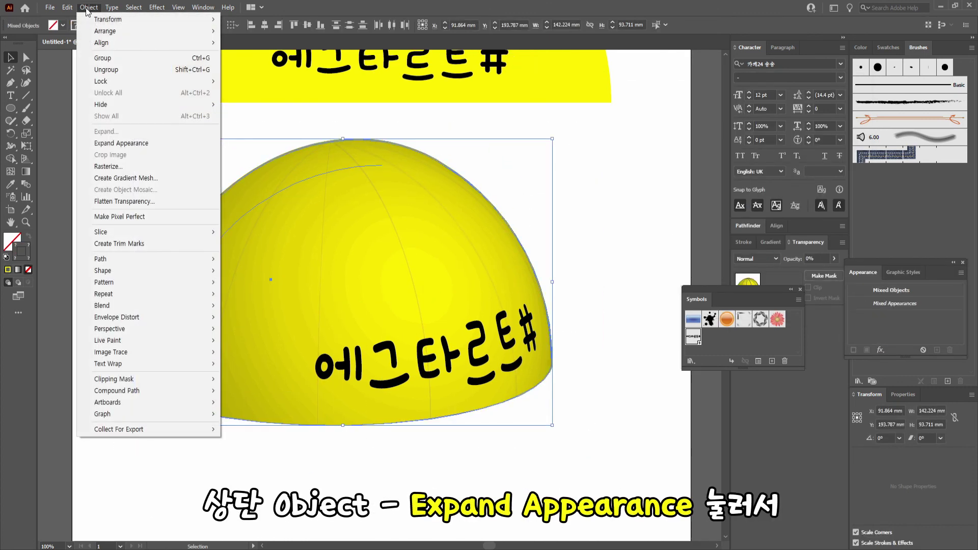
left_click(140, 144)
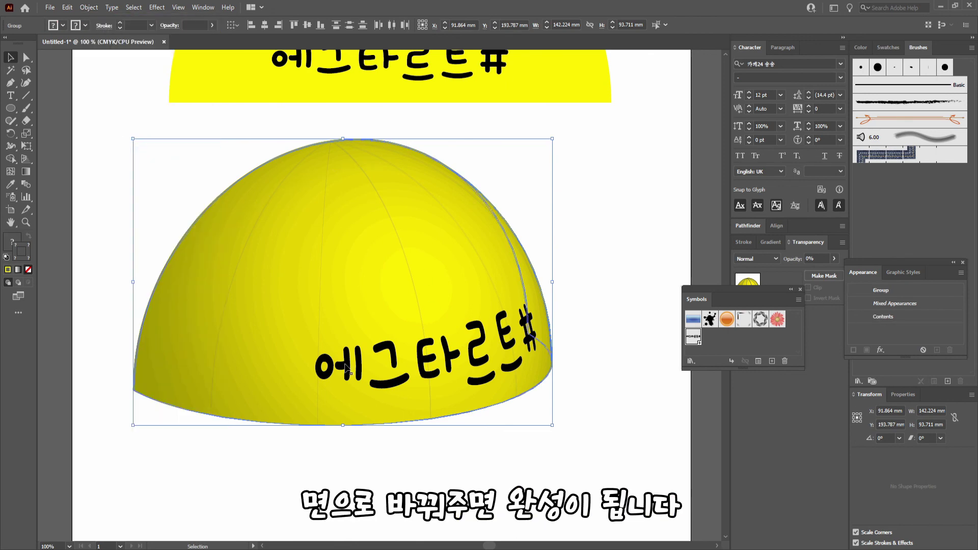
left_click(548, 478)
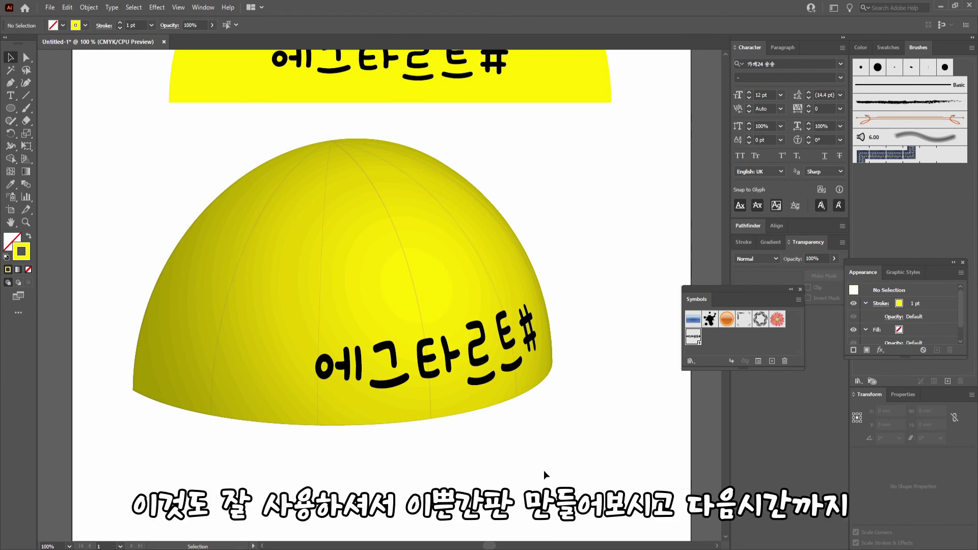
key("space")
key("space")
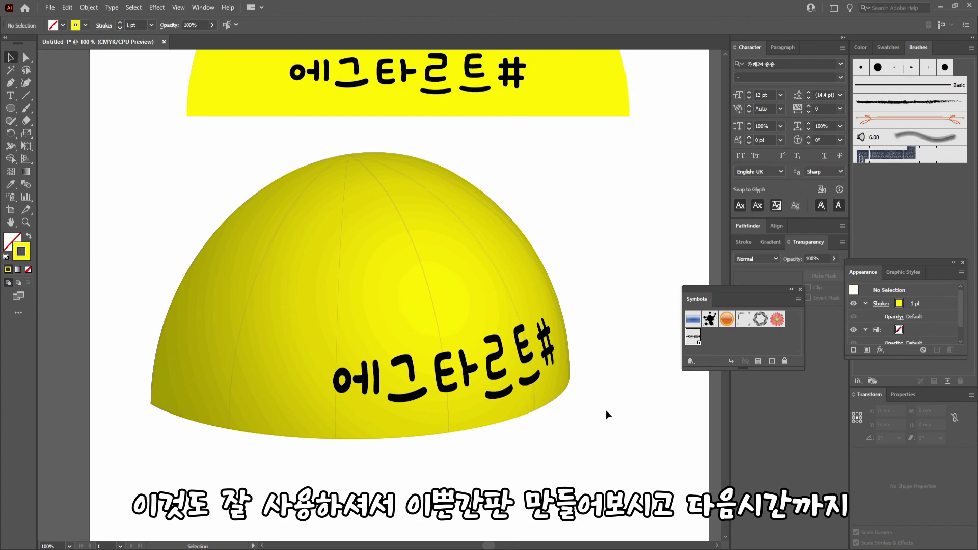